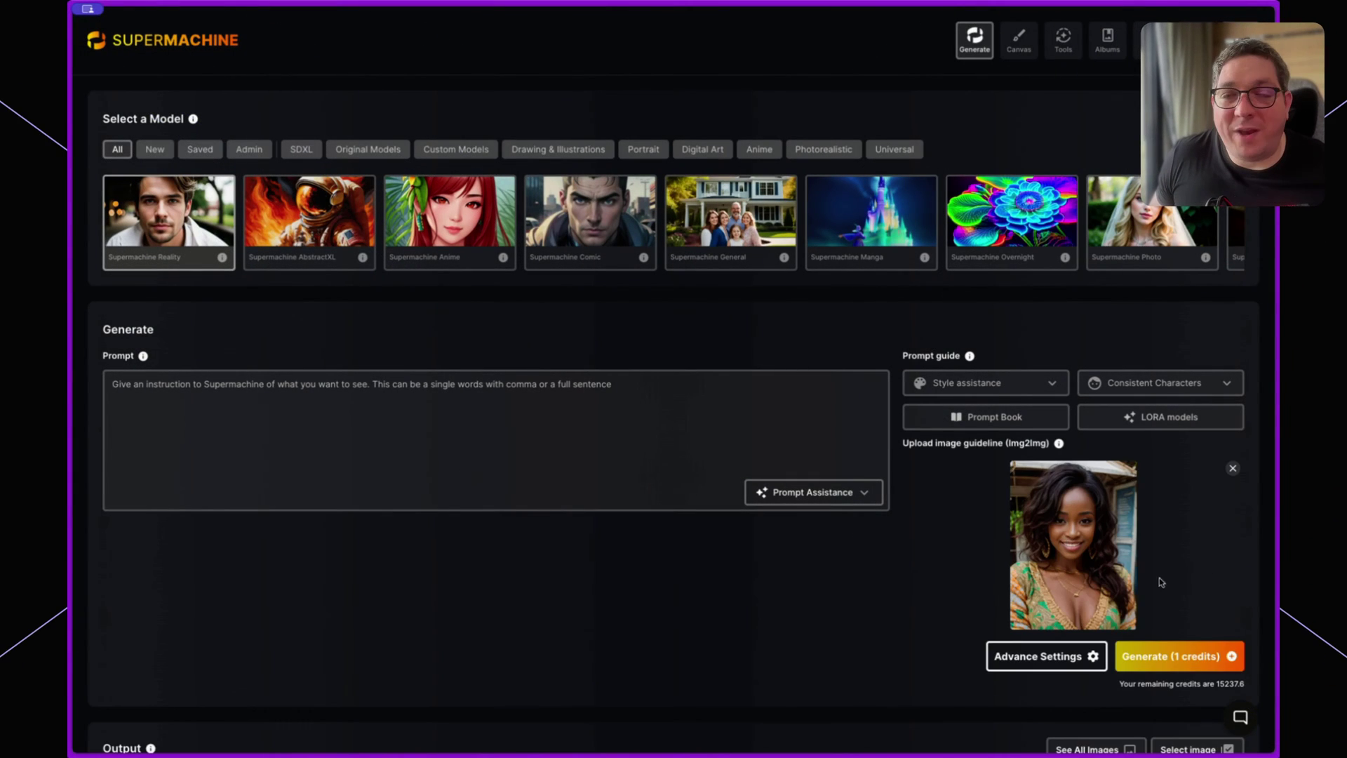
# Enter 'a photo of a nigerian female with blonde hair' in the Prompt box.
pyautogui.scroll(-1, 1002, 457)
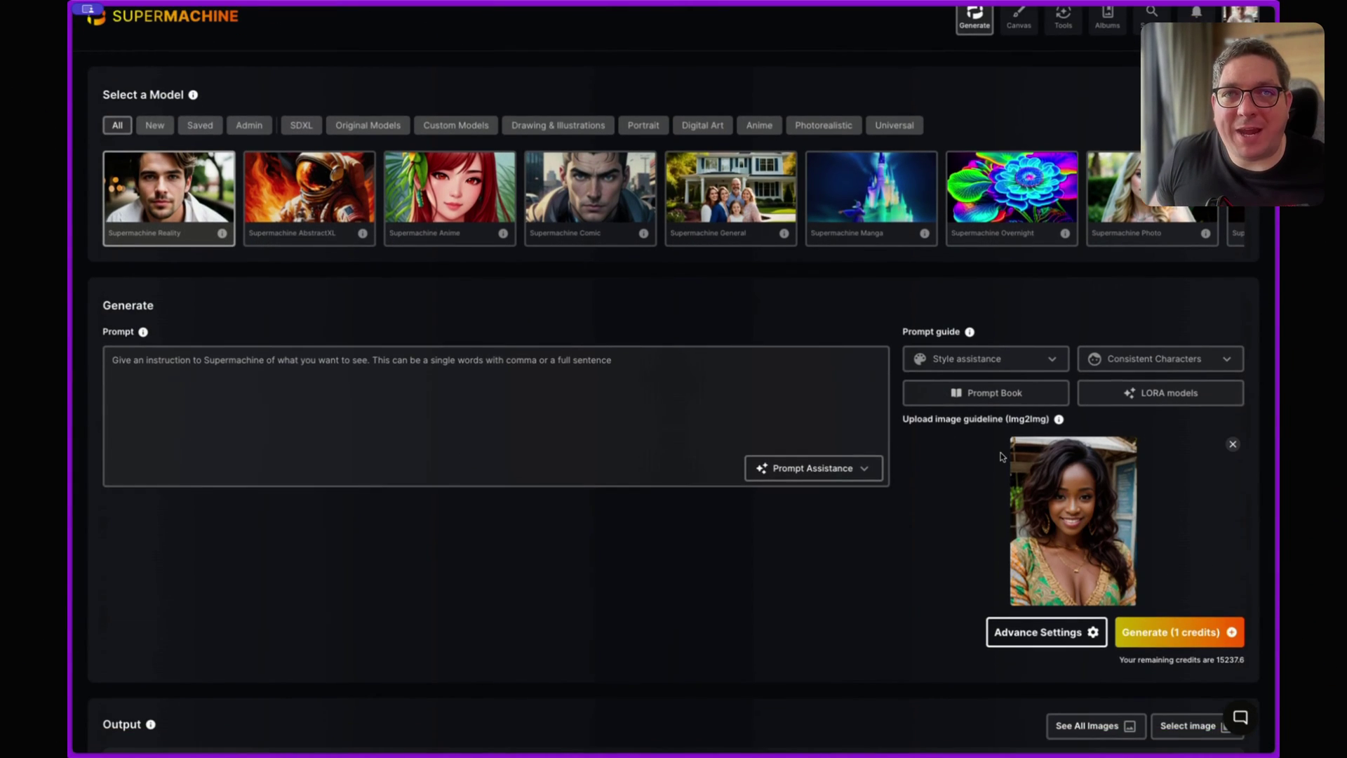
pyautogui.scroll(-1, 999, 454)
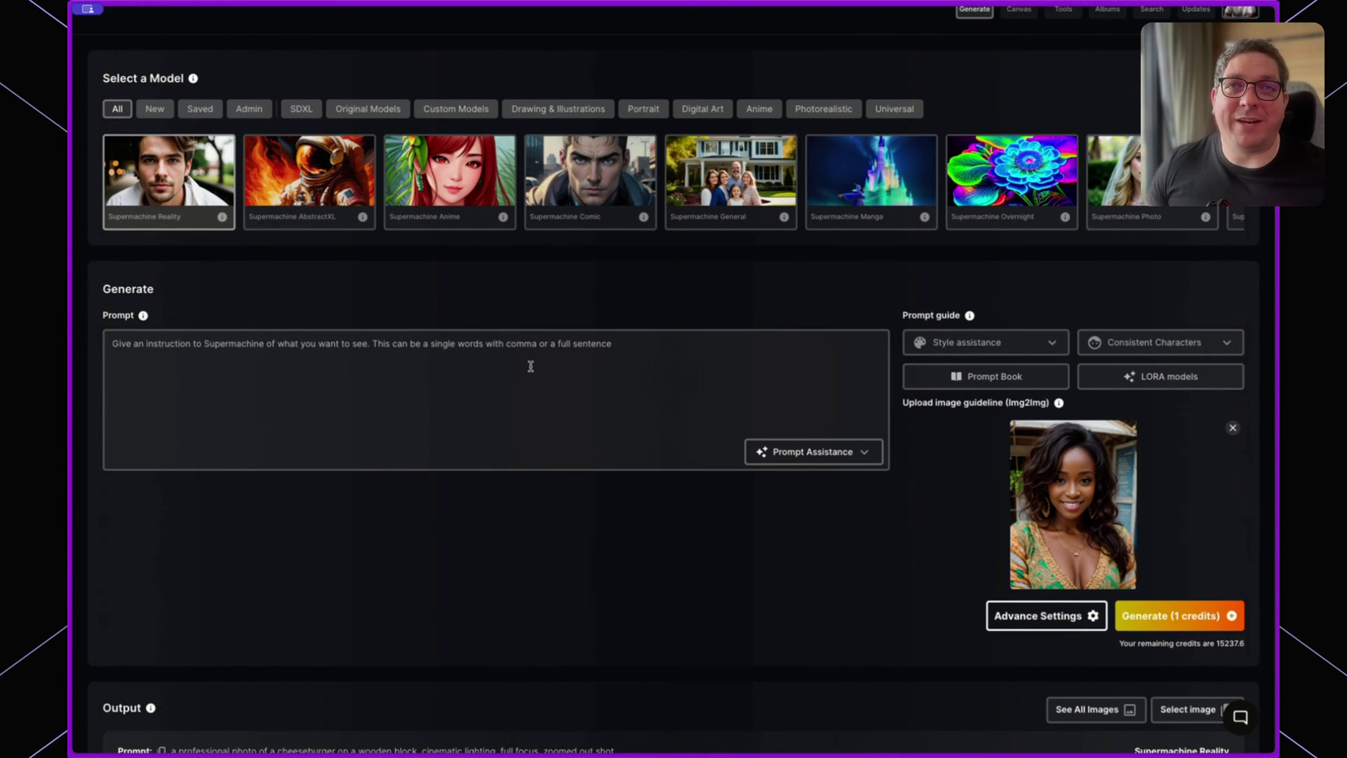
pyautogui.click(531, 367)
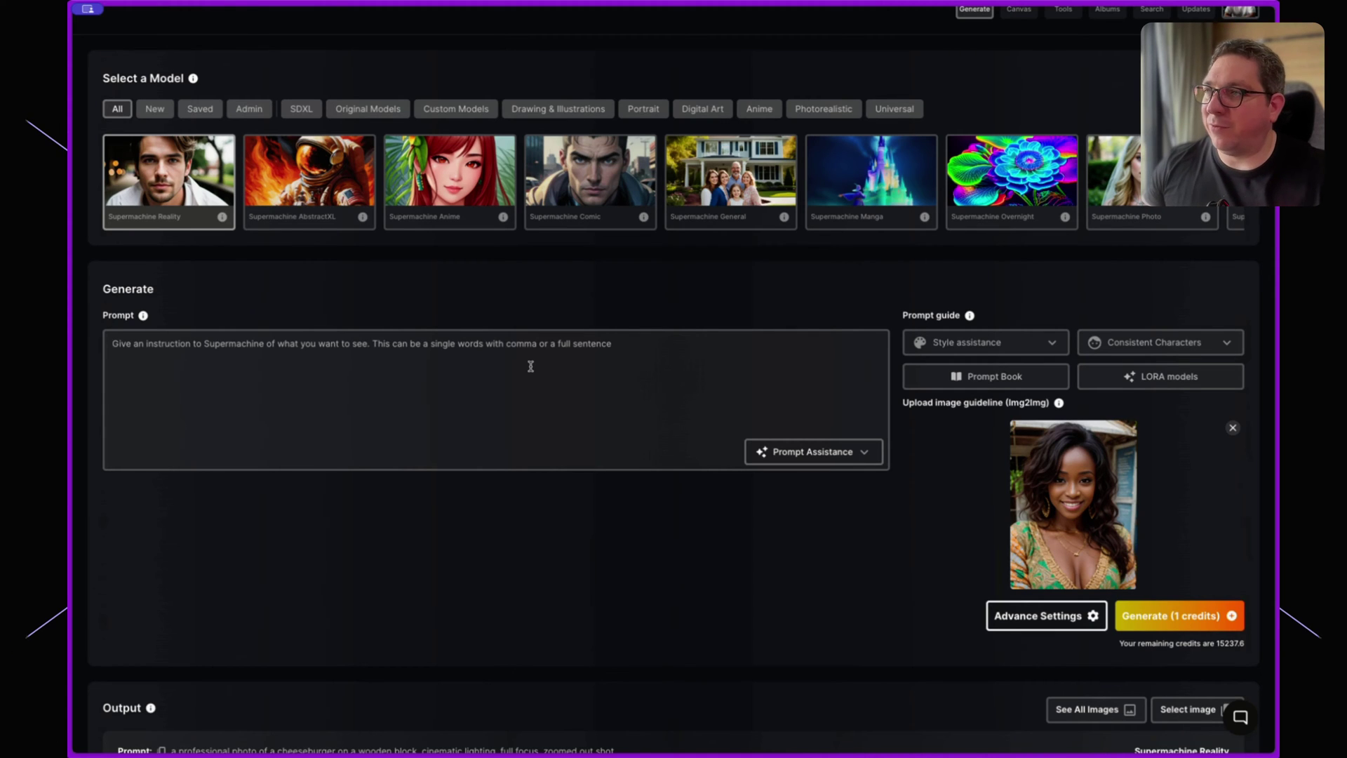
pyautogui.write('a')
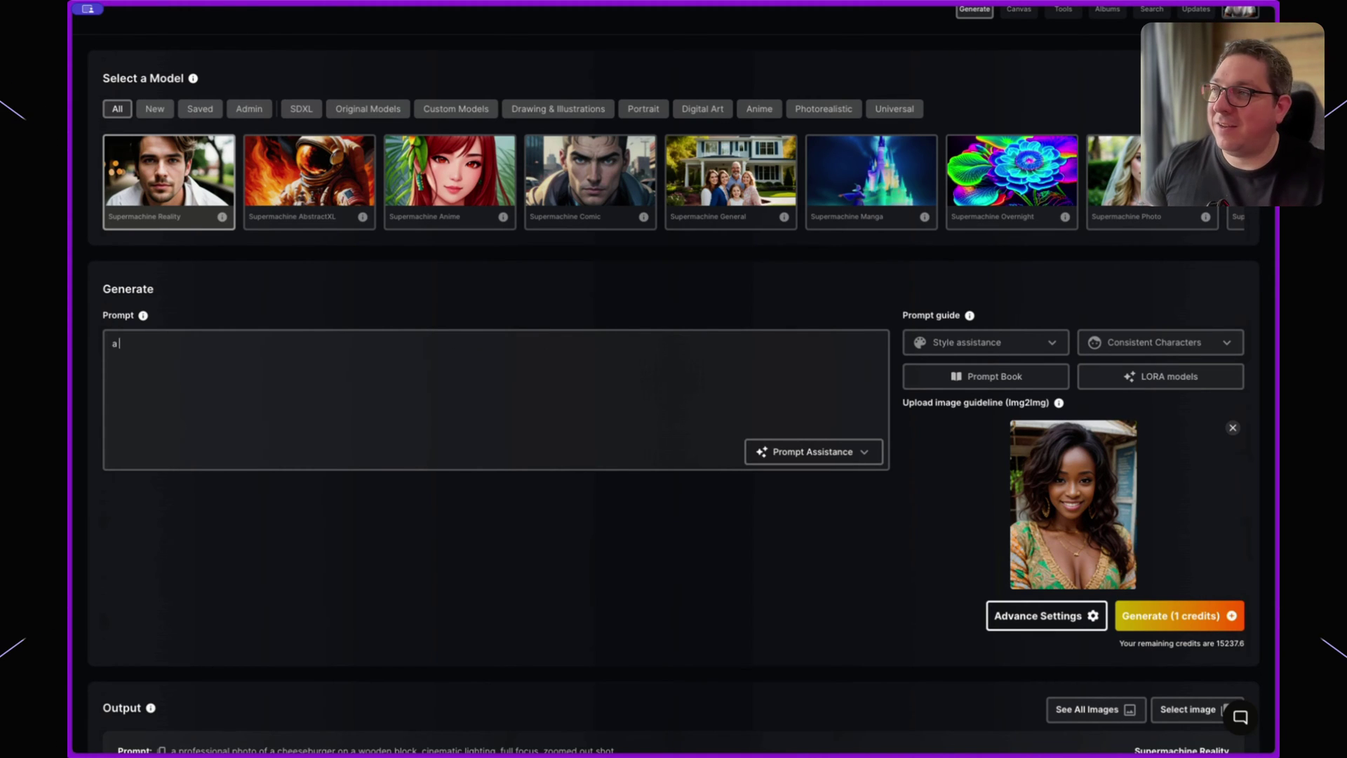
pyautogui.write(' photro')
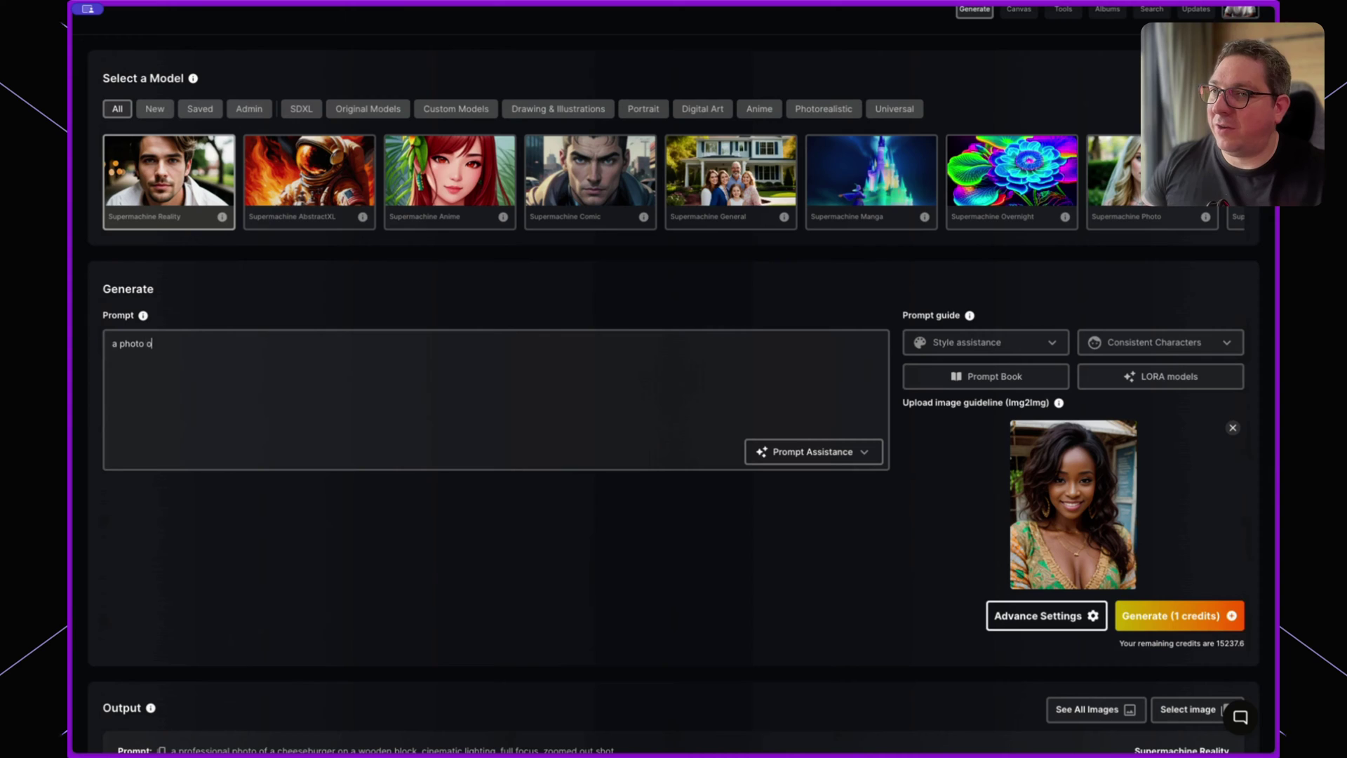
pyautogui.write(' of a nigerian fema')
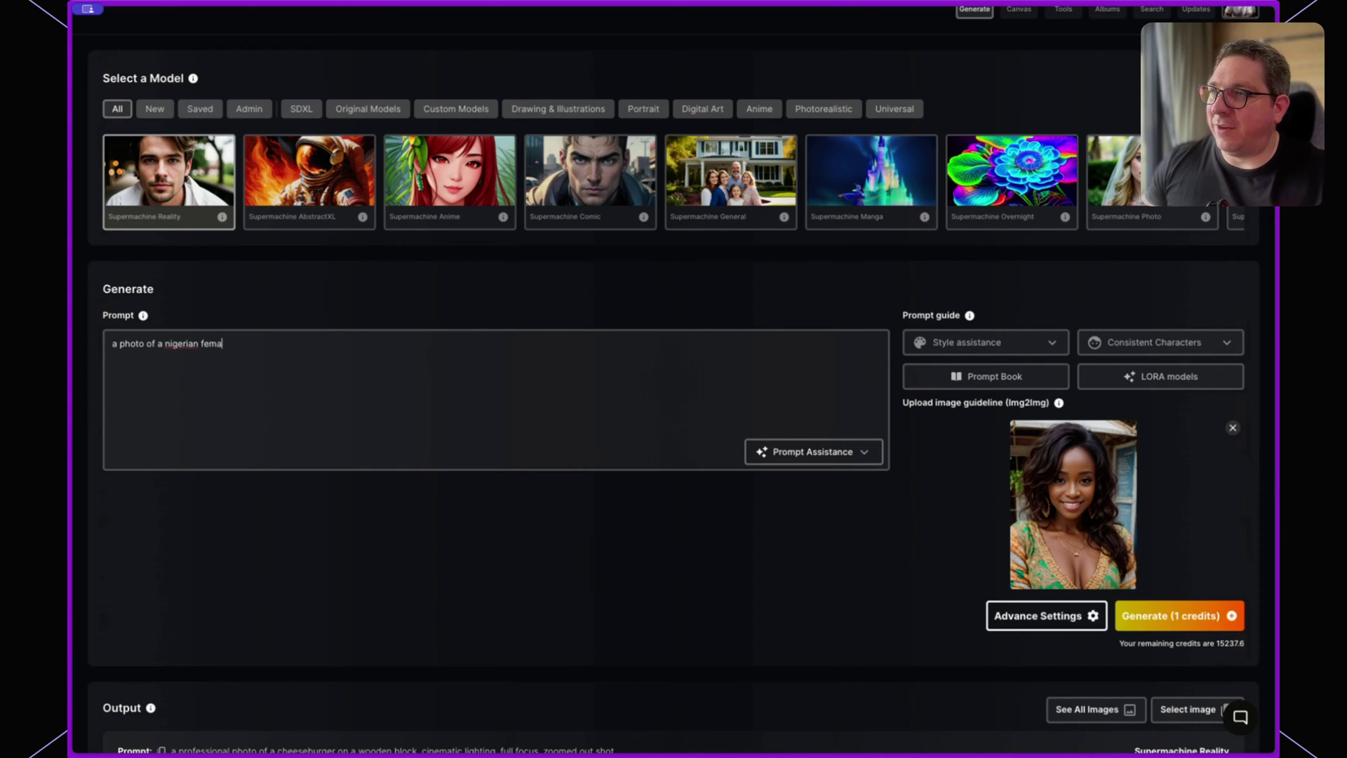
pyautogui.write('le with blond')
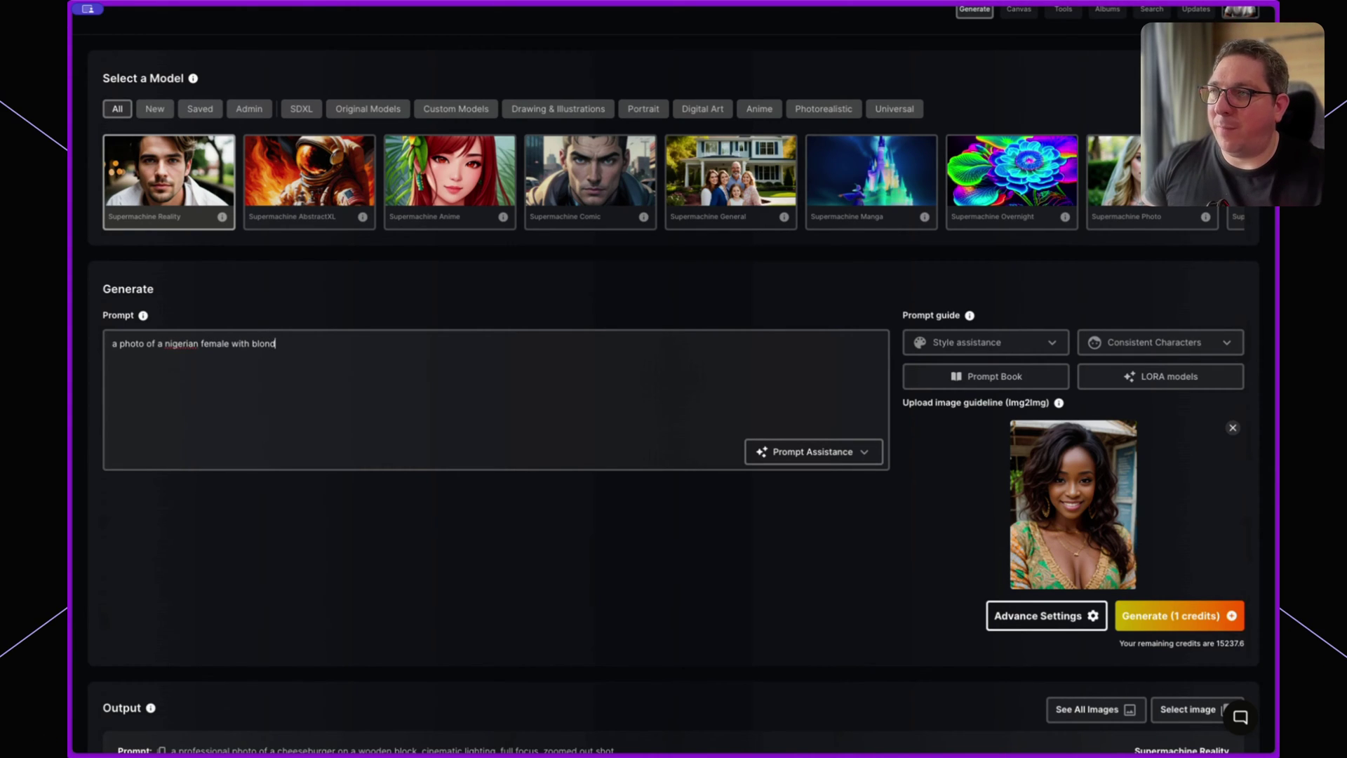
pyautogui.write('e hair')
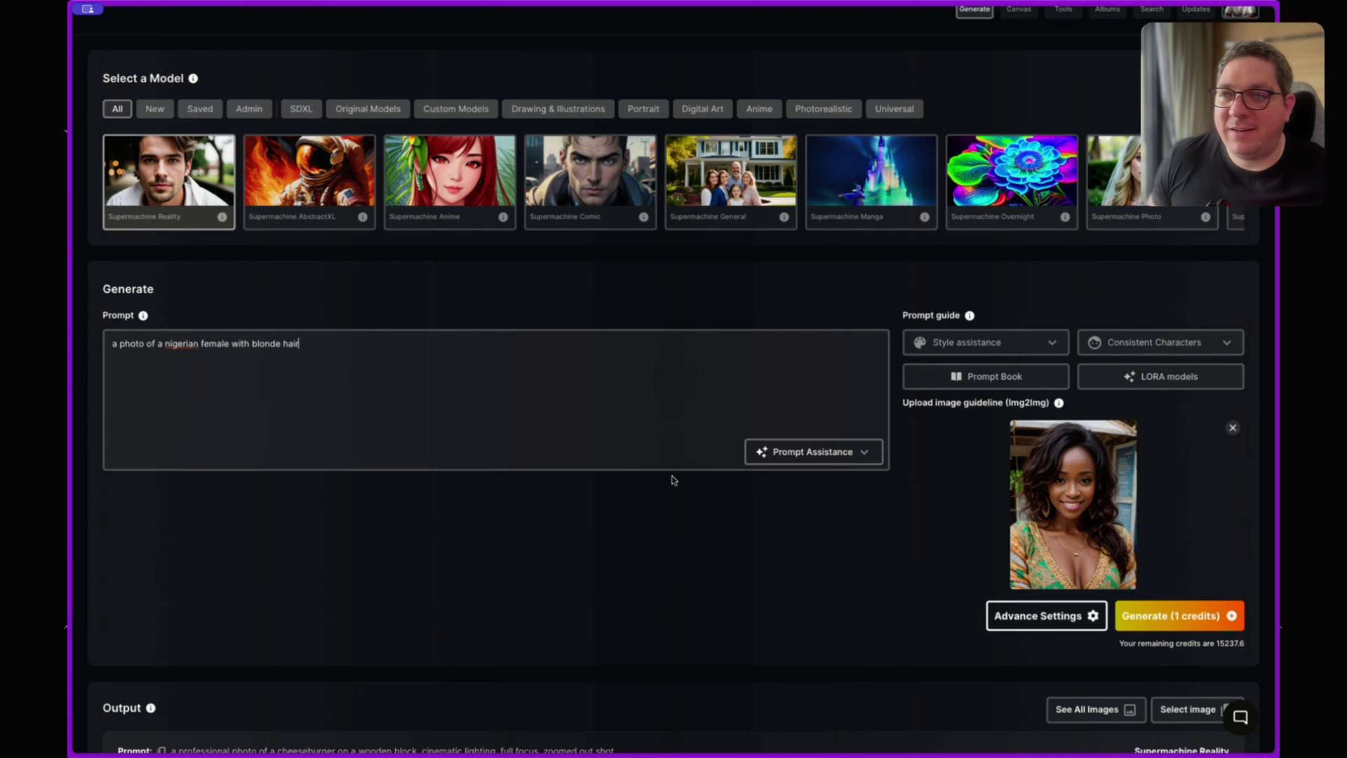
pyautogui.scroll(-2, 764, 559)
# In advanced settings, choose Portrait (3:4) ratio, 576×768 size and 4 image outputs.
pyautogui.click(1018, 514)
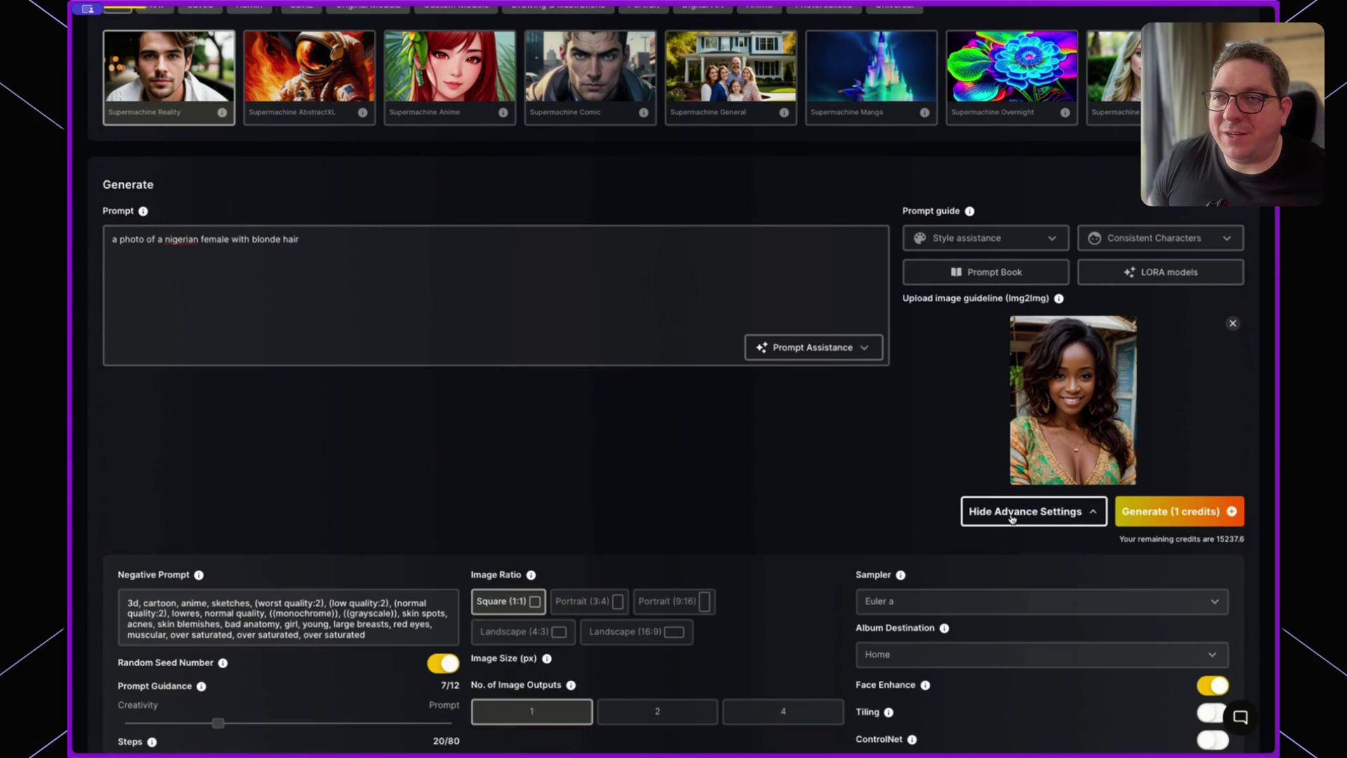
pyautogui.scroll(-5, 767, 481)
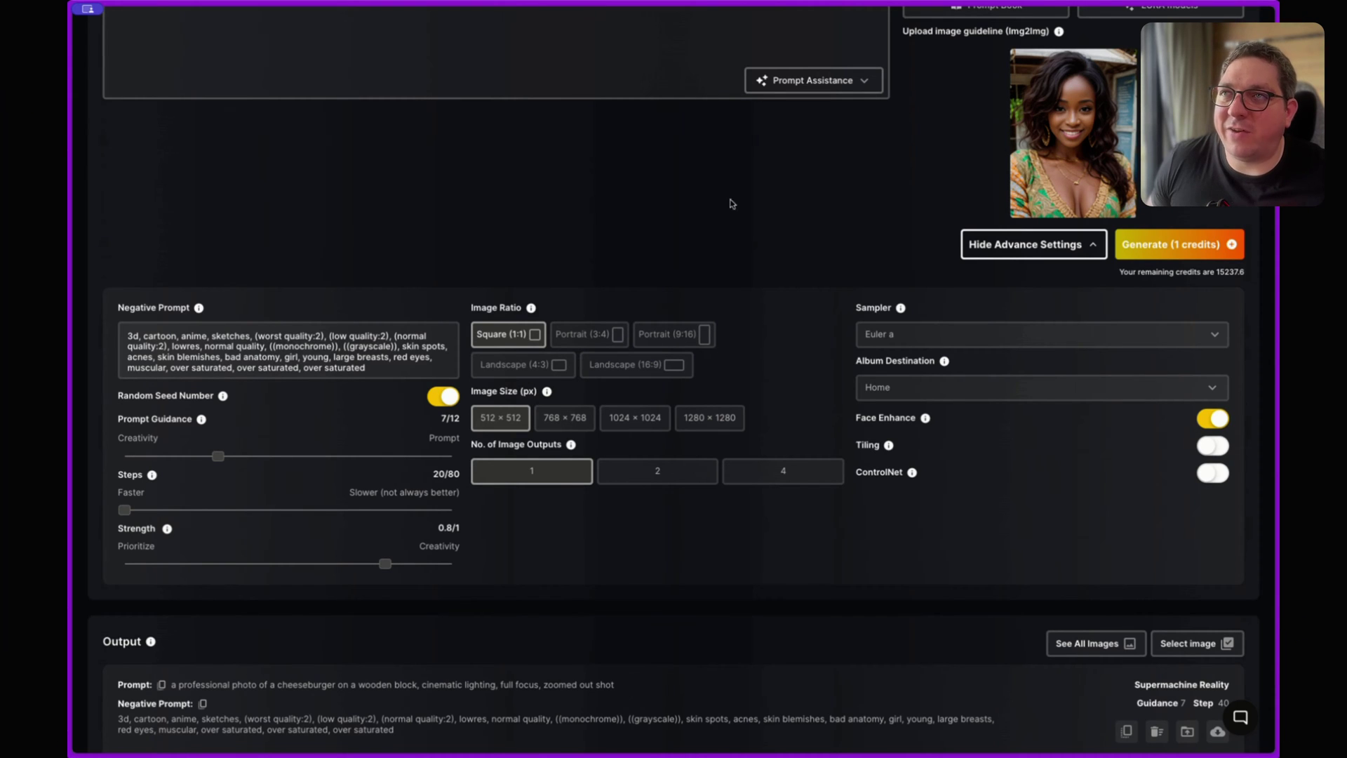
pyautogui.click(602, 339)
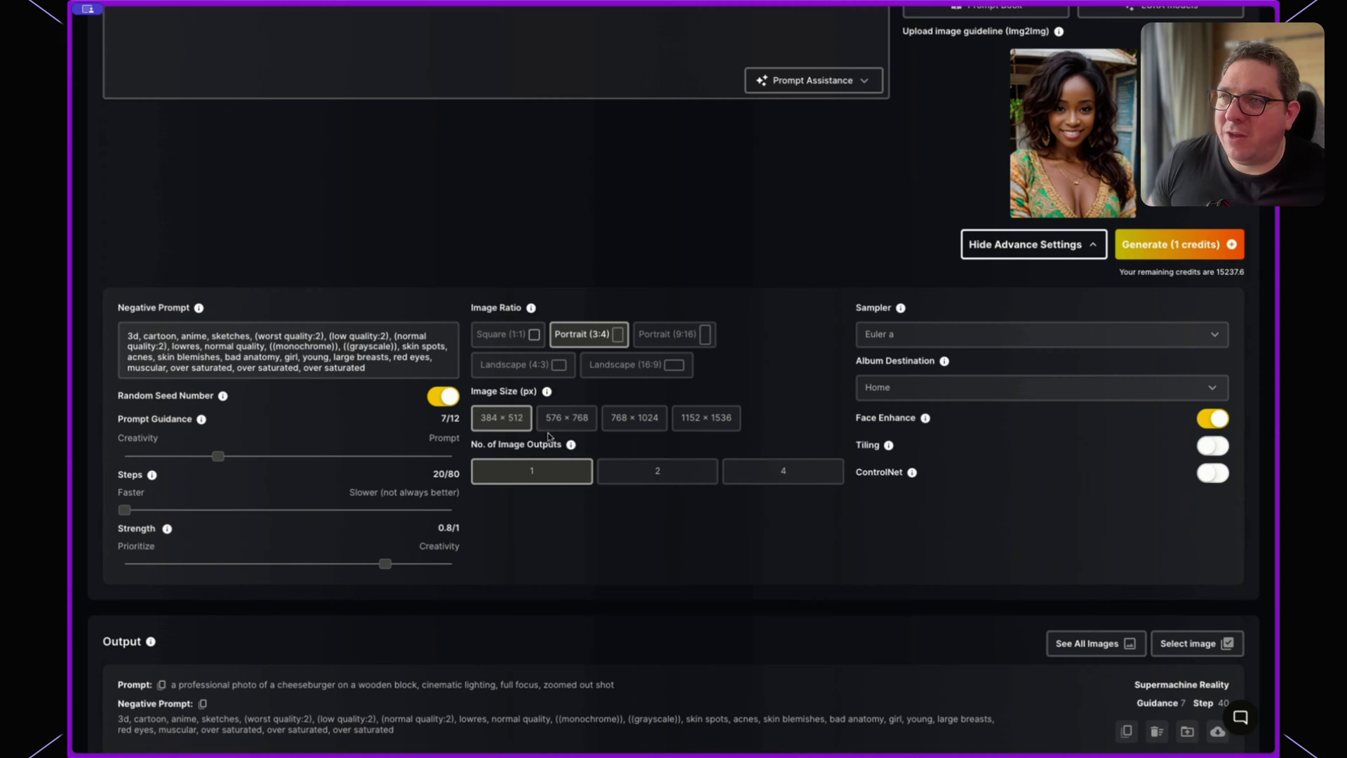
pyautogui.click(565, 419)
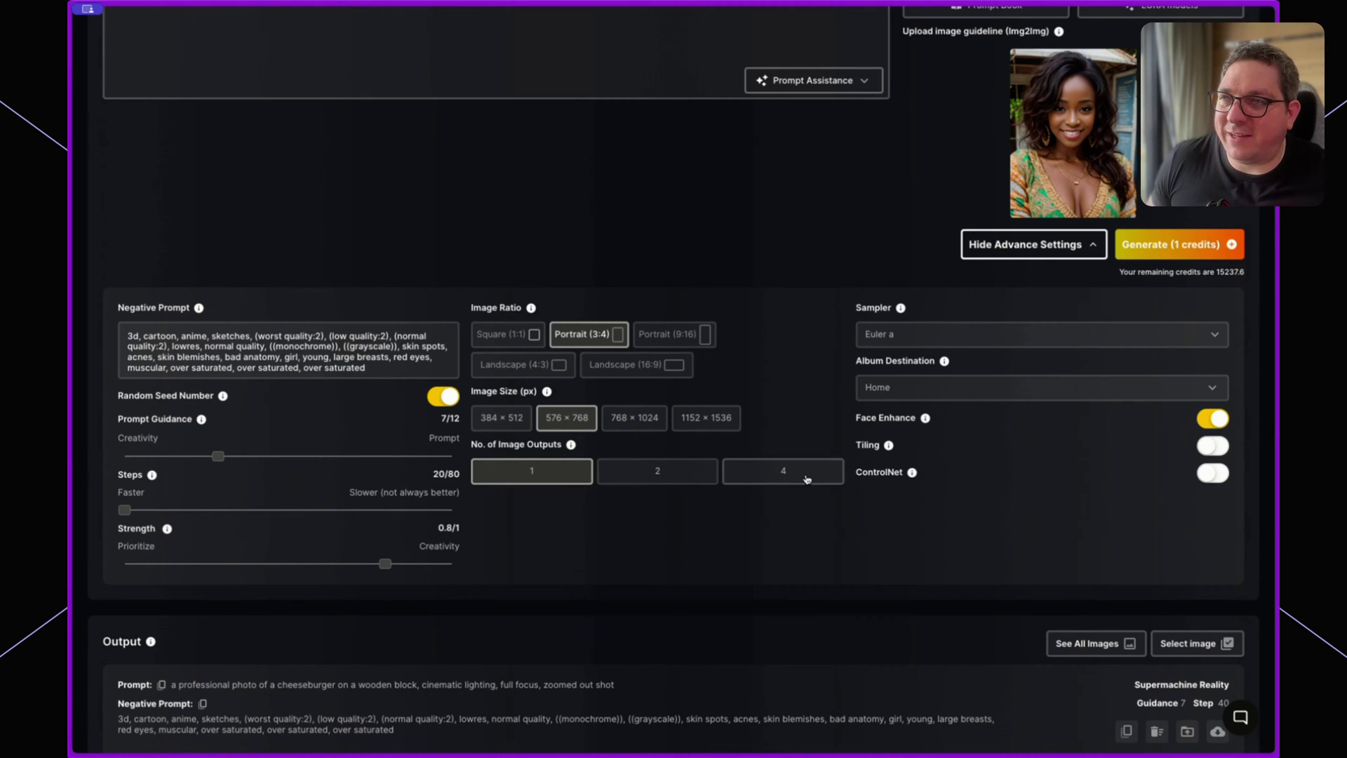
pyautogui.click(767, 482)
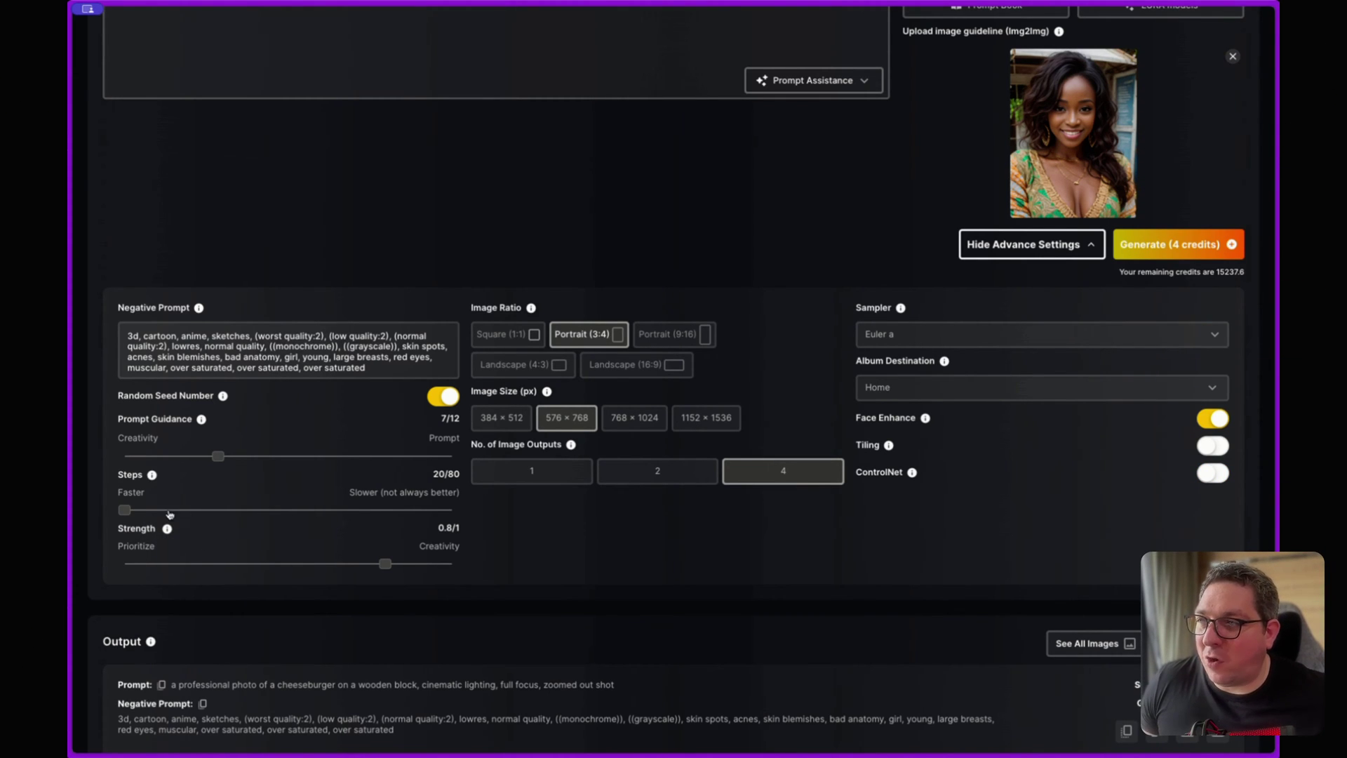
pyautogui.moveTo(168, 533)
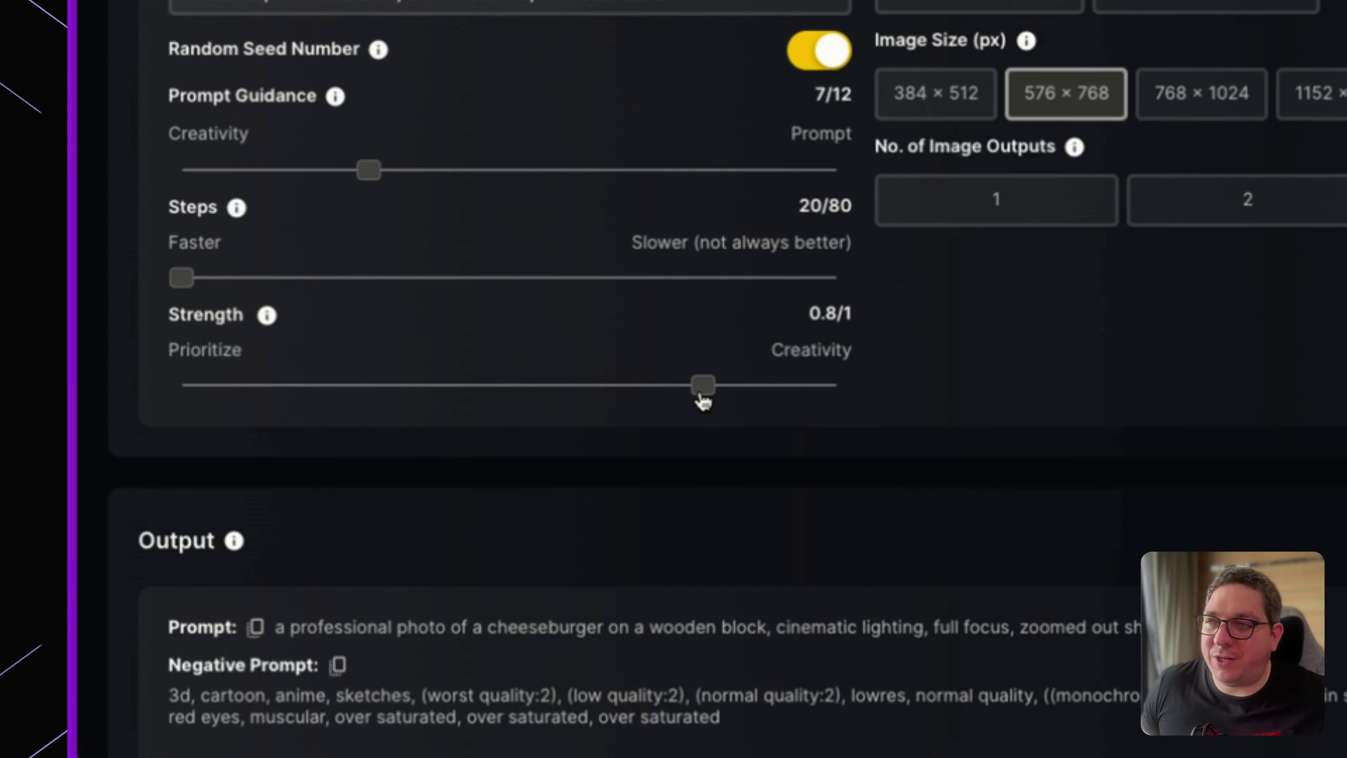
# Try Strength values 0.1, 0.4 and 0.9, settle back at 0.8, and generate four variations.
pyautogui.moveTo(702, 398); pyautogui.dragTo(269, 351)
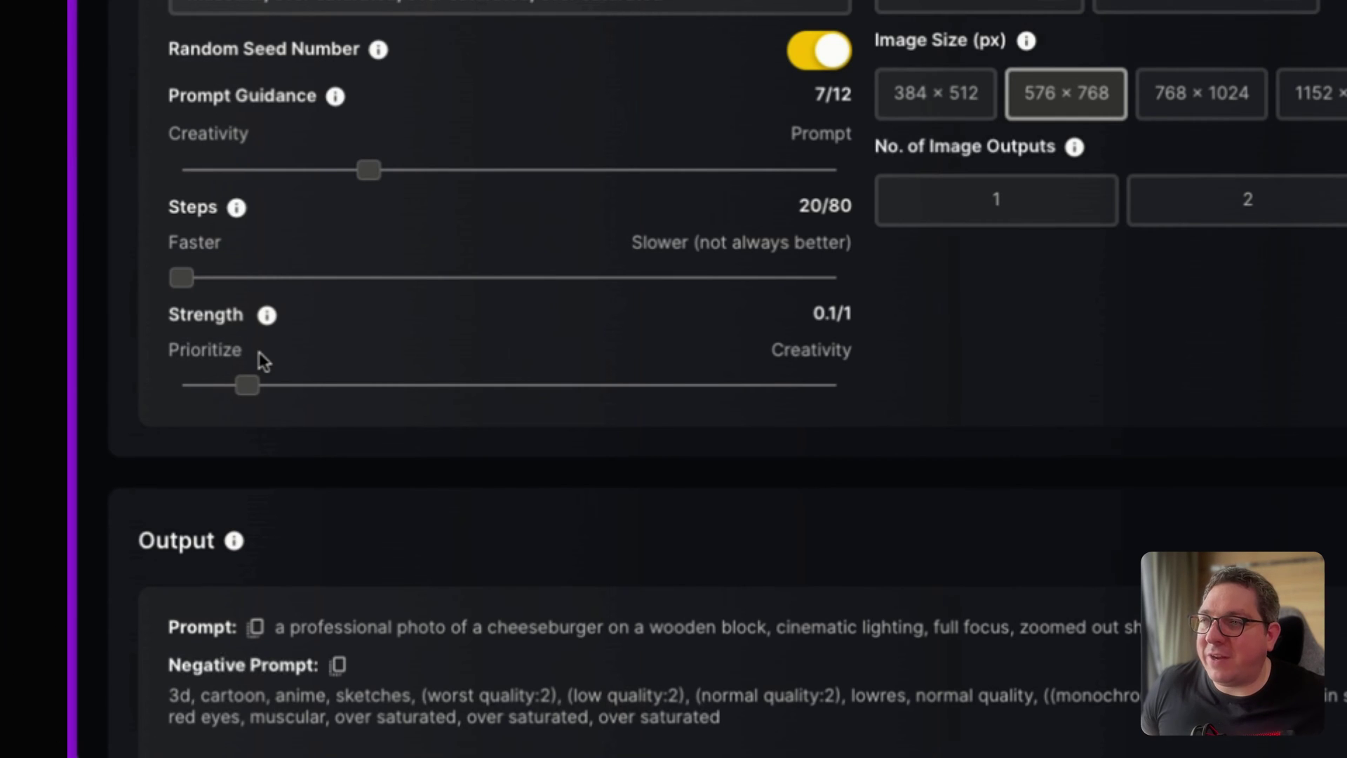
pyautogui.moveTo(248, 385); pyautogui.dragTo(600, 408)
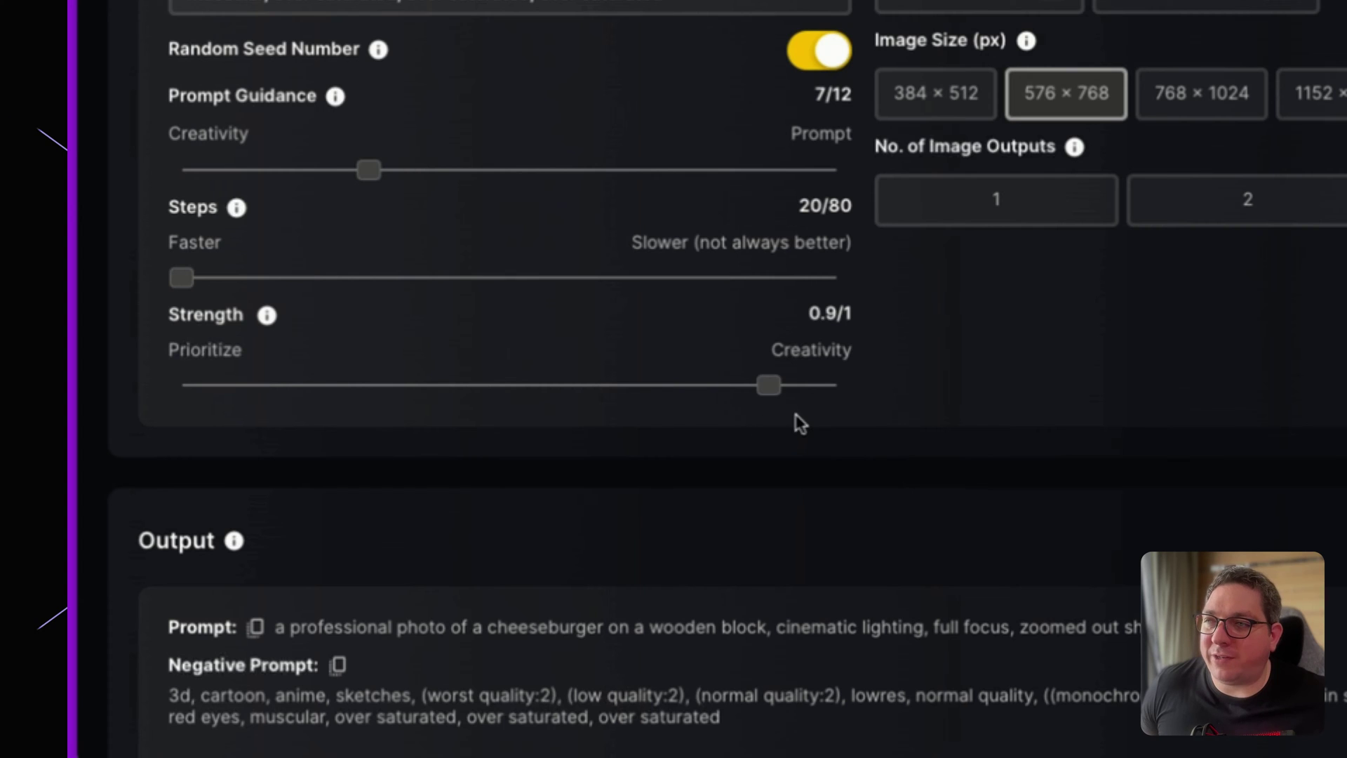
pyautogui.moveTo(801, 423)
pyautogui.mouseDown()
pyautogui.moveTo(851, 425)
pyautogui.moveTo(801, 424)
pyautogui.mouseUp()
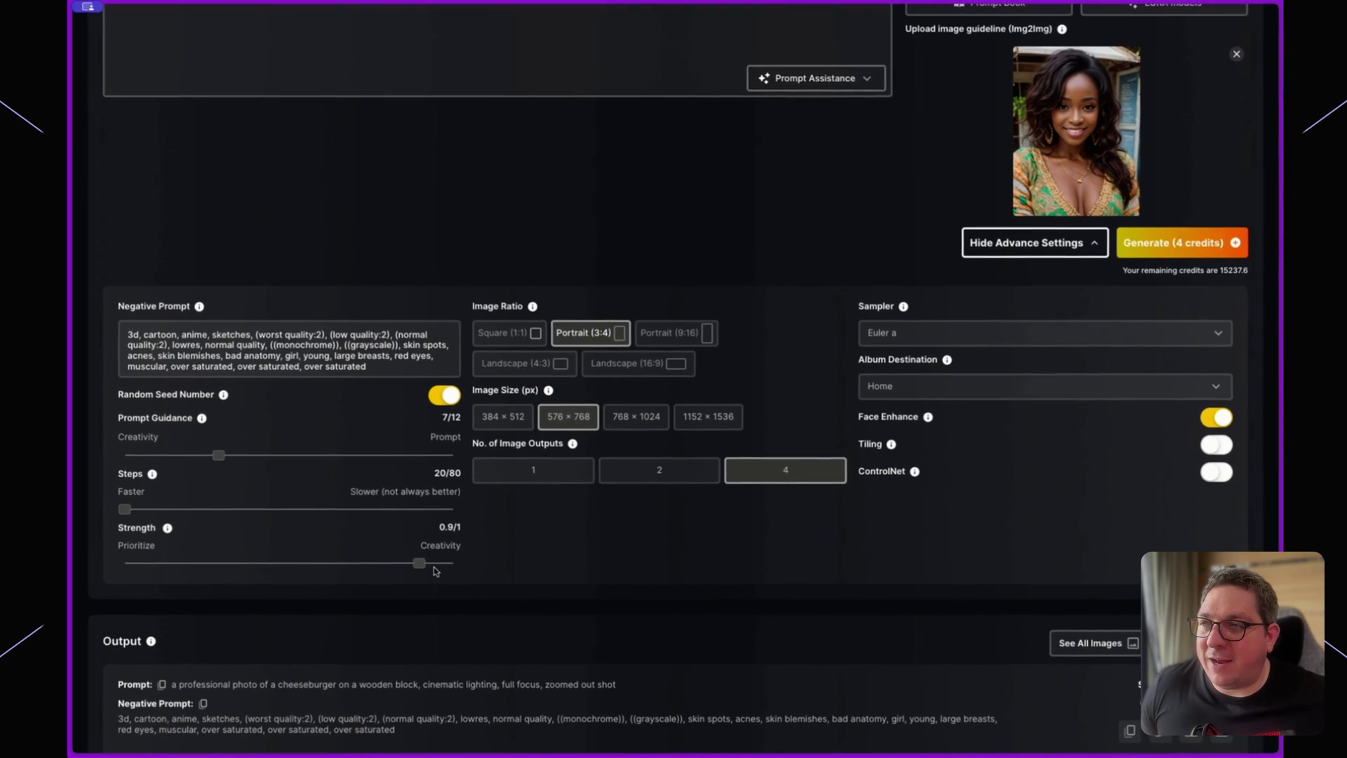
pyautogui.moveTo(421, 565); pyautogui.dragTo(338, 567)
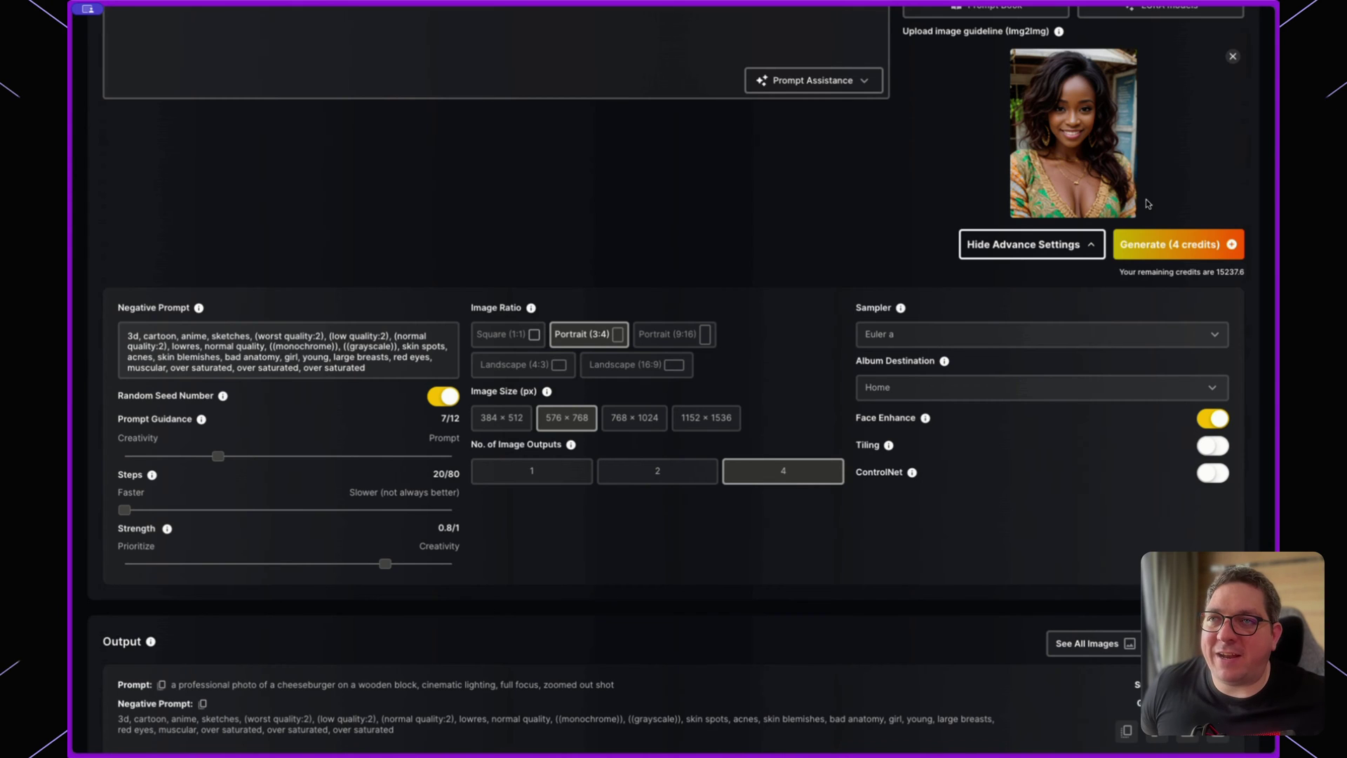
pyautogui.click(1164, 246)
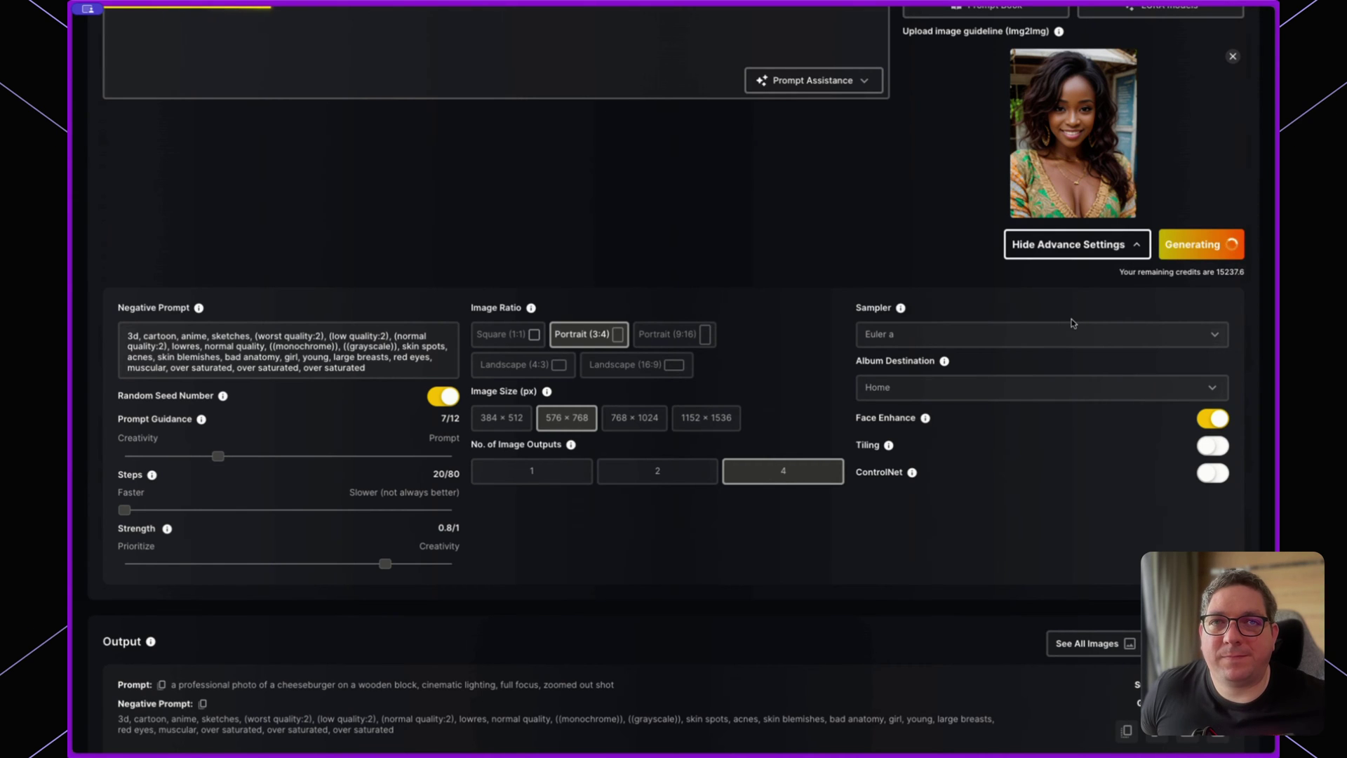
# Scroll through the Output section to view the four generated blonde-haired portraits.
pyautogui.scroll(-8, 845, 370)
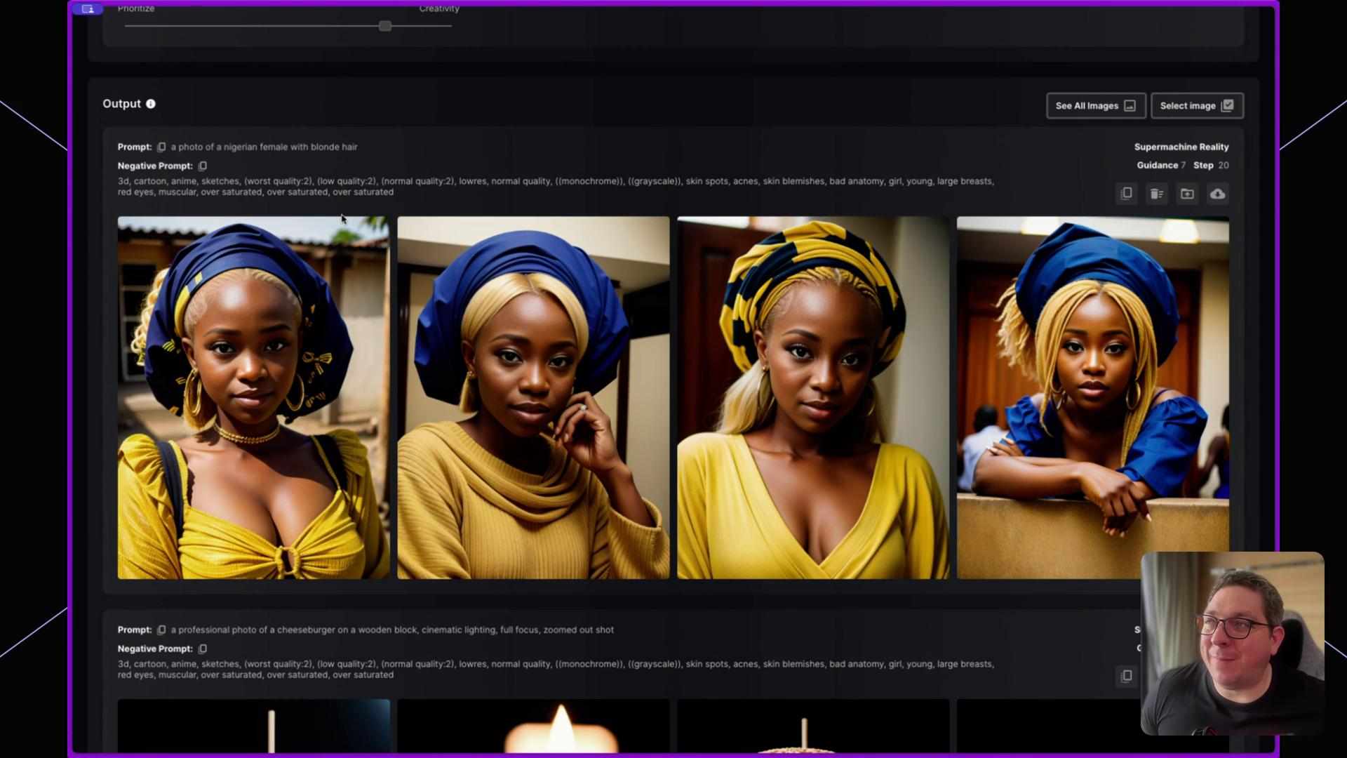
pyautogui.scroll(10, 281, 421)
pyautogui.scroll(-3, 901, 166)
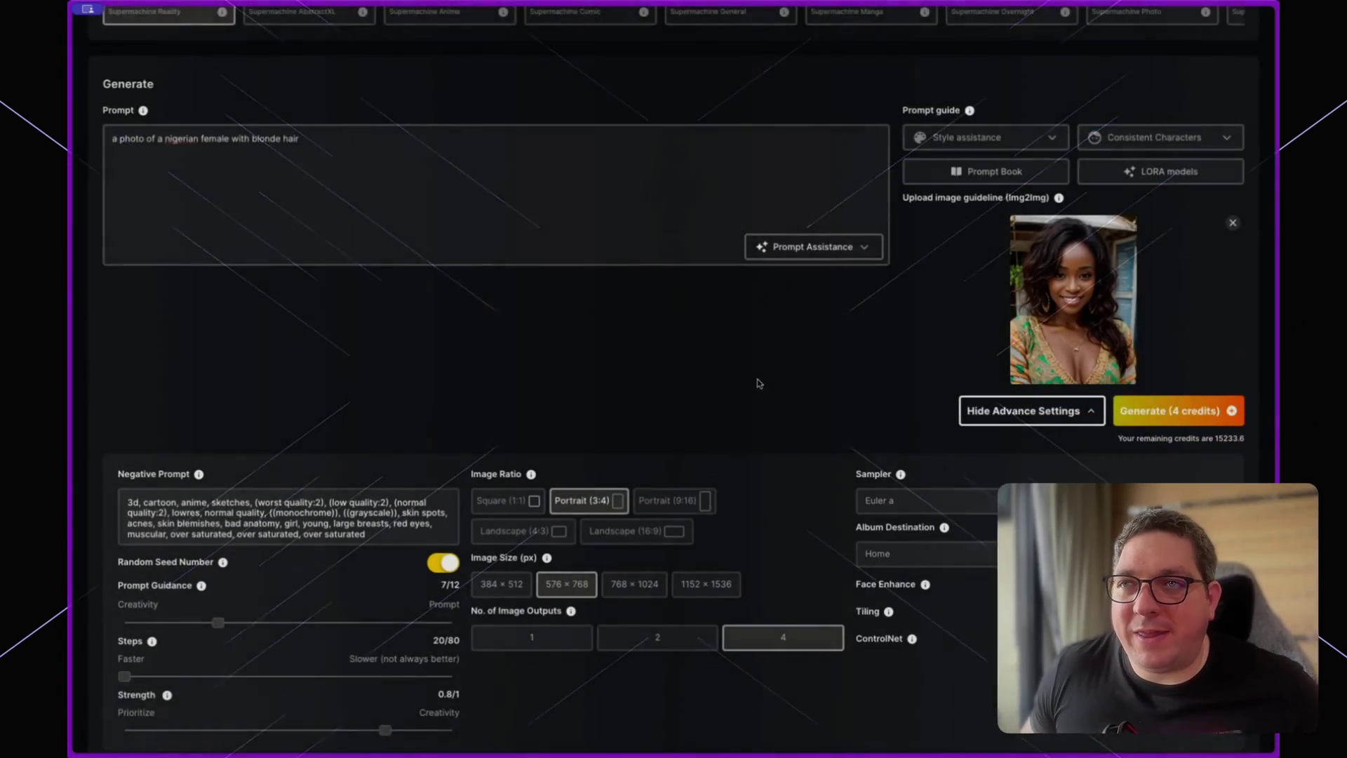
# Set Strength to 0.3/1 and regenerate the four variations.
pyautogui.scroll(-7, 757, 384)
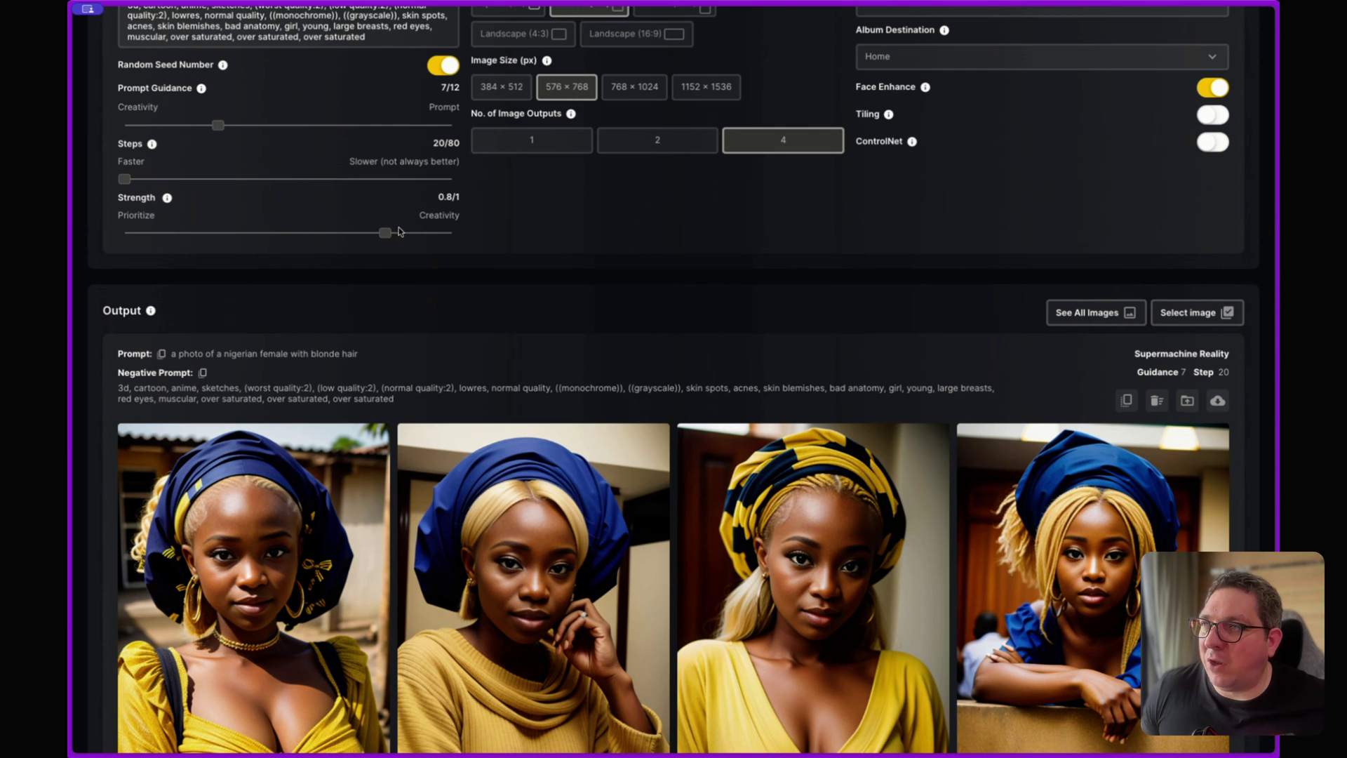
pyautogui.moveTo(386, 233); pyautogui.dragTo(209, 243)
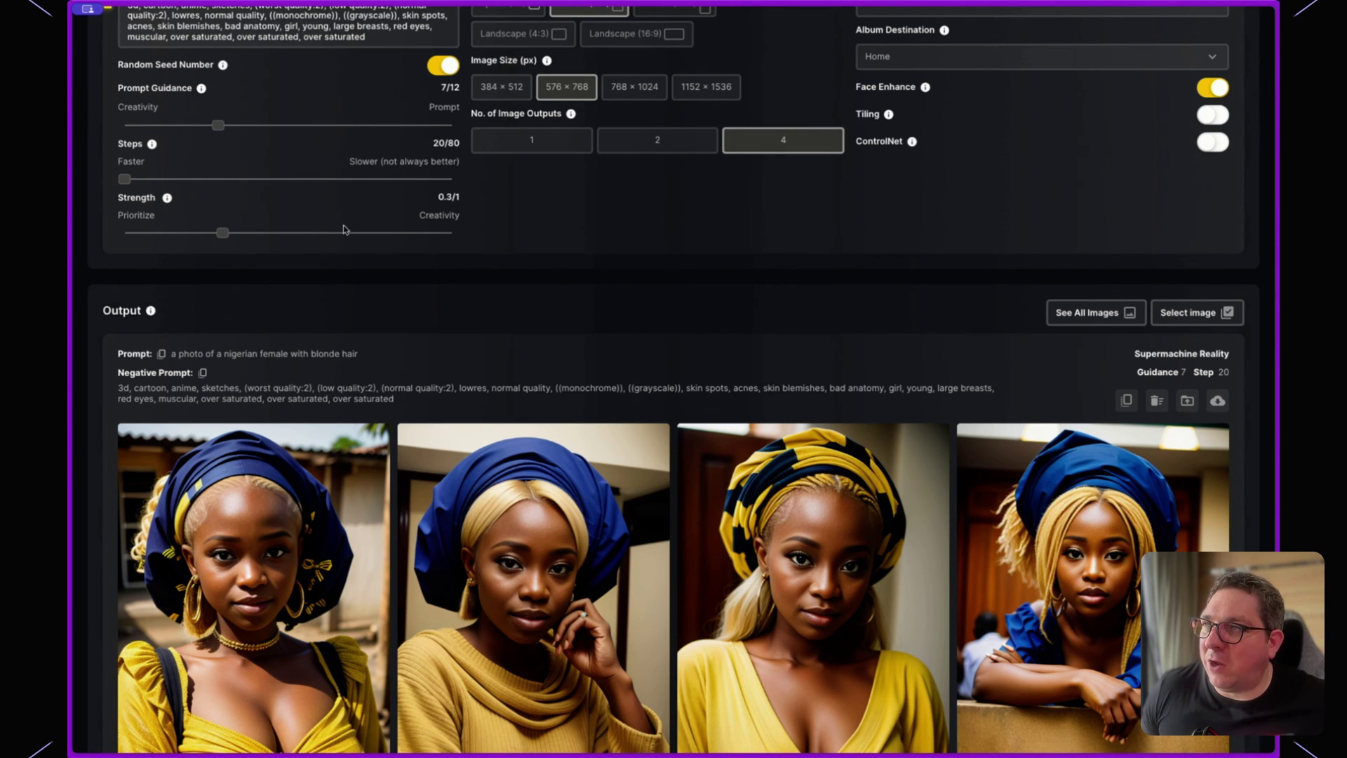
pyautogui.scroll(3, 350, 228)
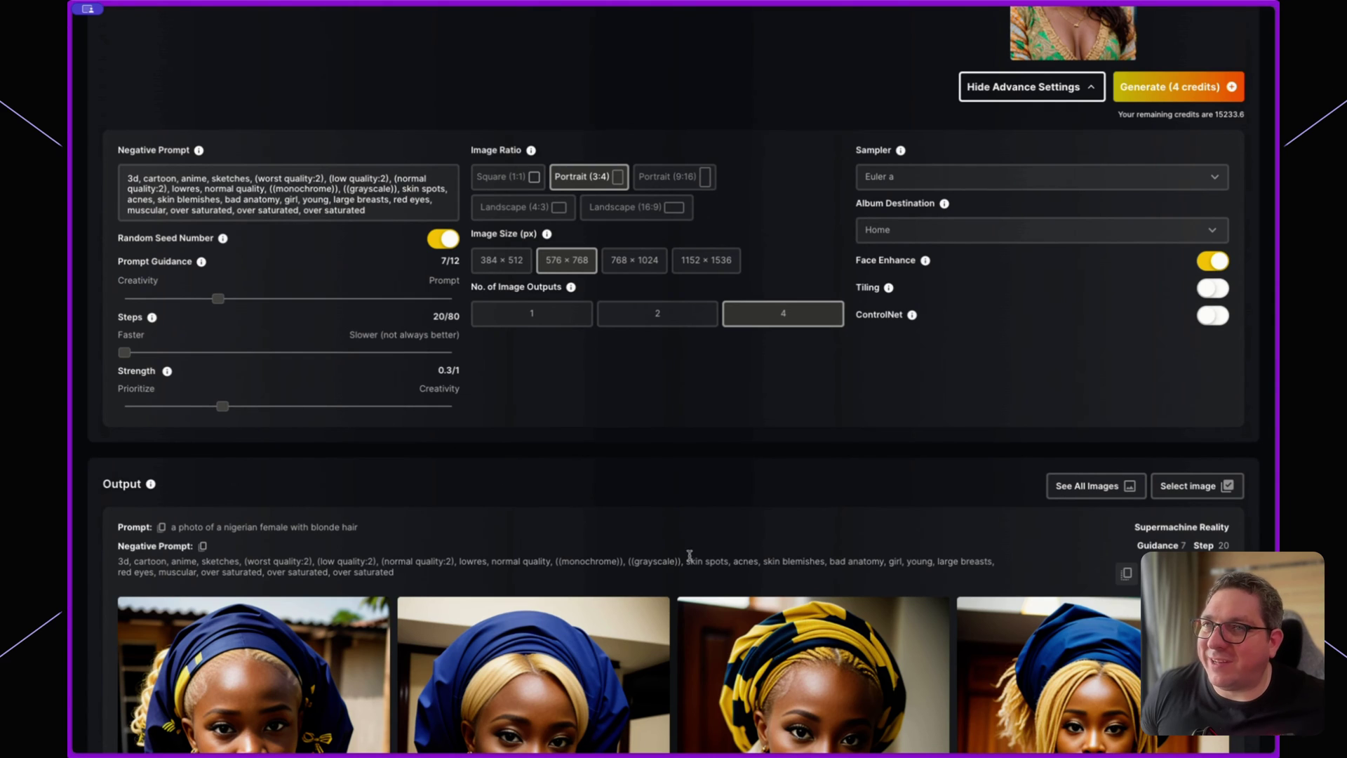
pyautogui.scroll(5, 796, 423)
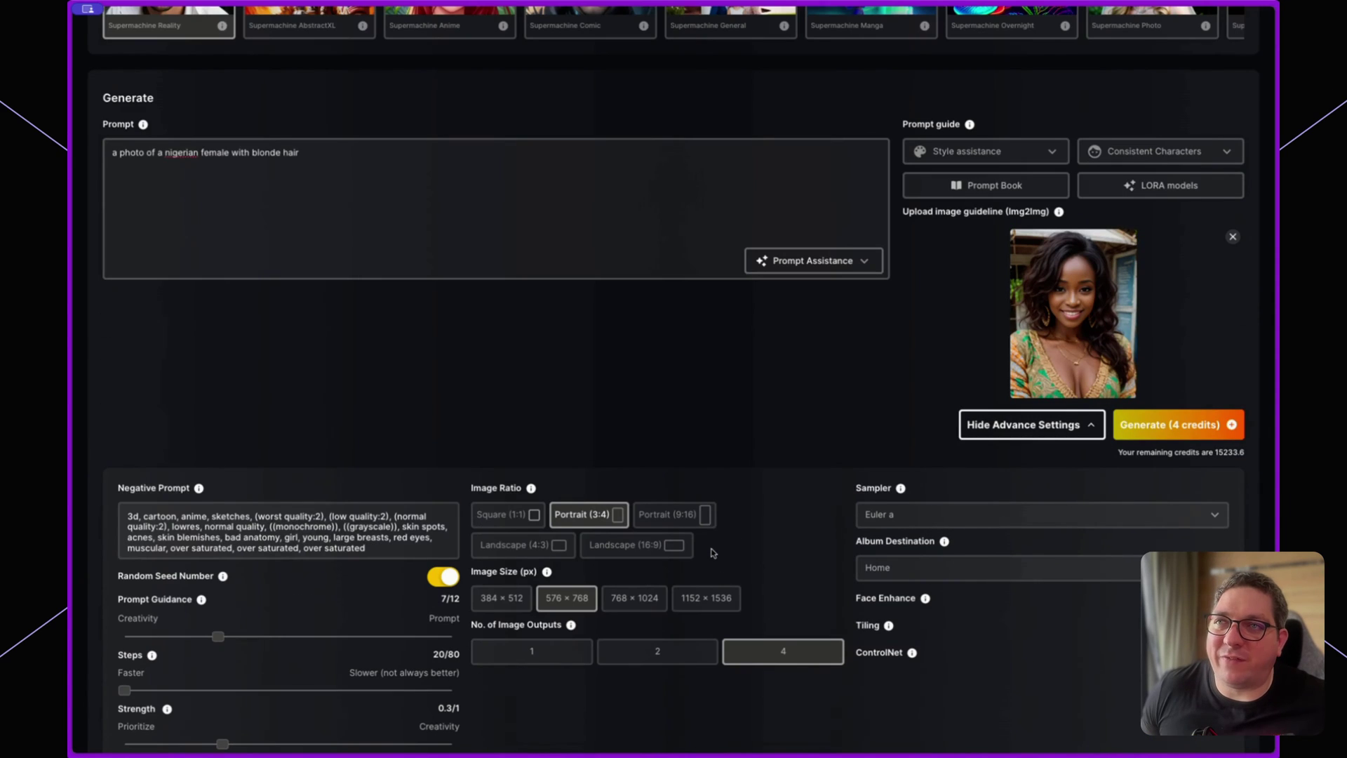
pyautogui.click(1173, 436)
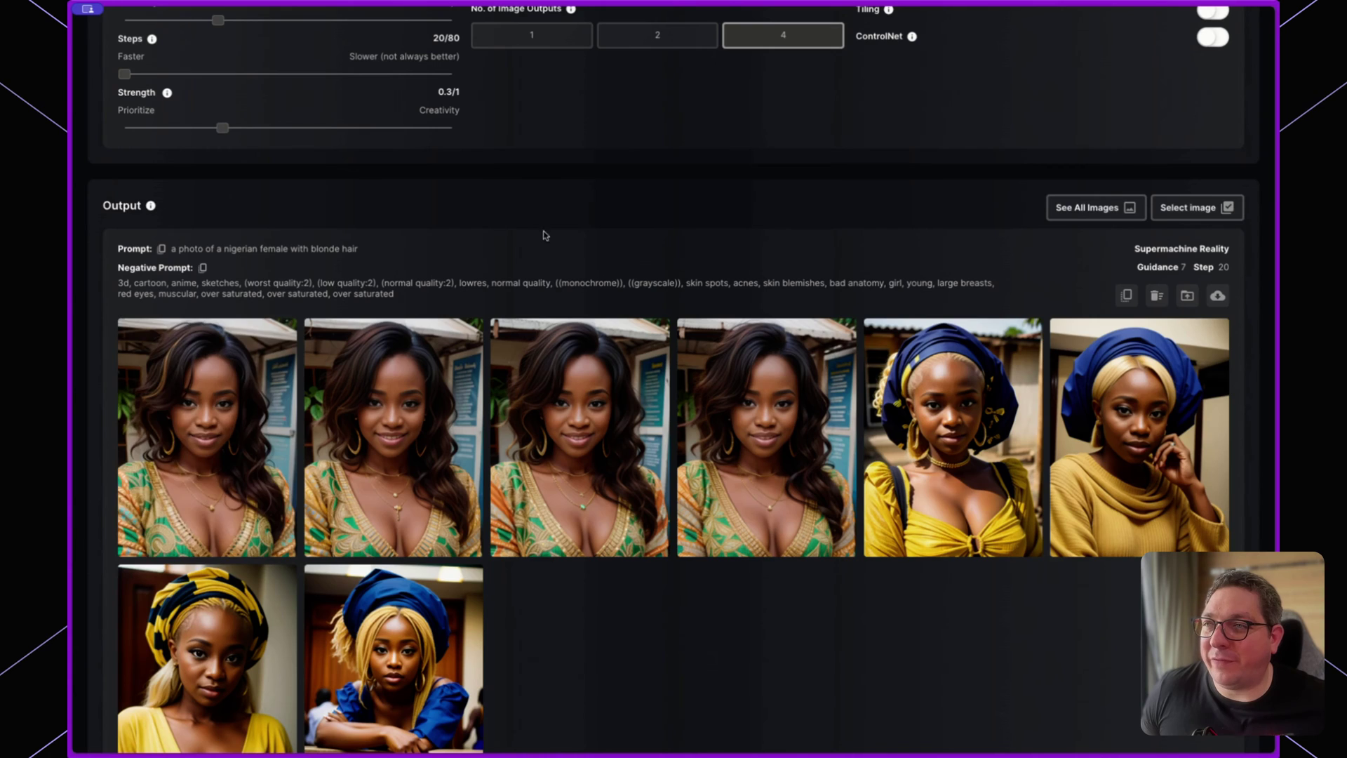
pyautogui.scroll(6, 541, 234)
pyautogui.scroll(-2, 901, 245)
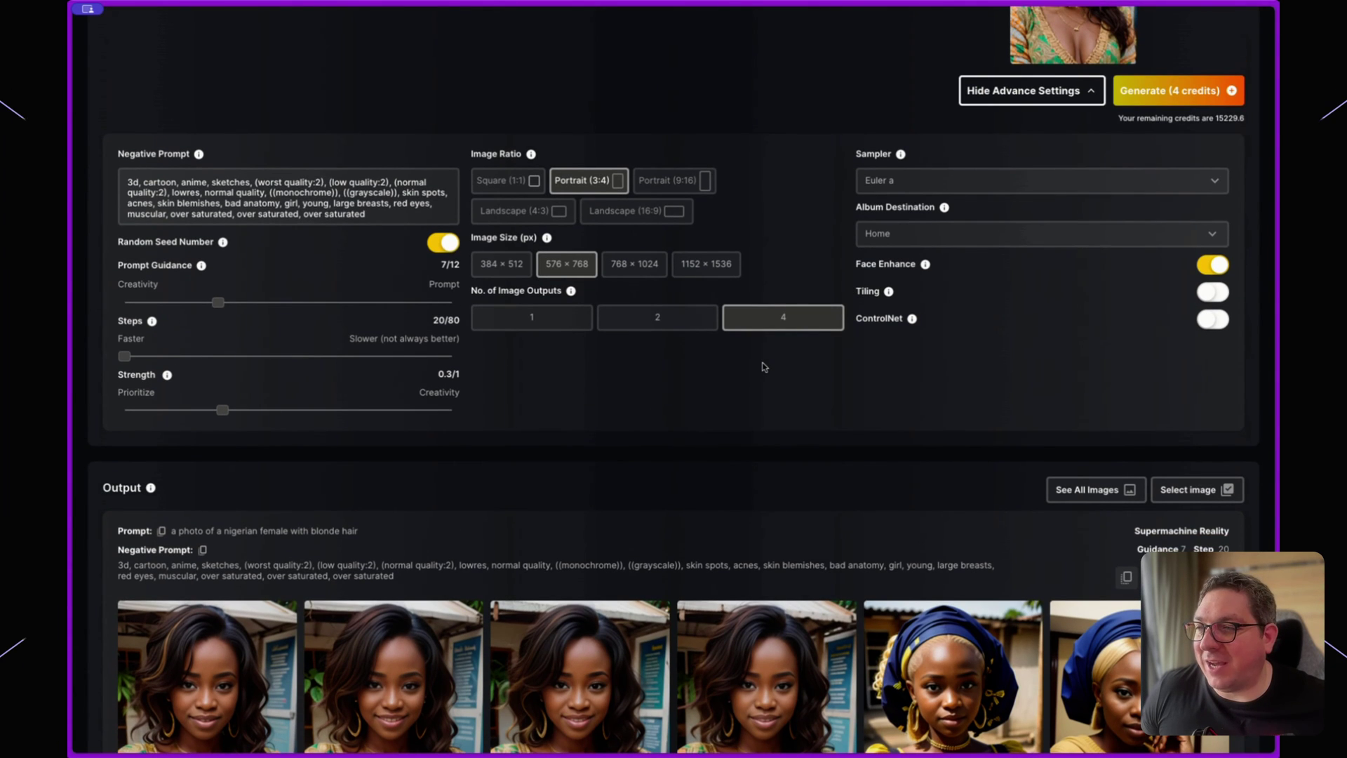
pyautogui.scroll(-1, 751, 372)
pyautogui.scroll(4, 739, 377)
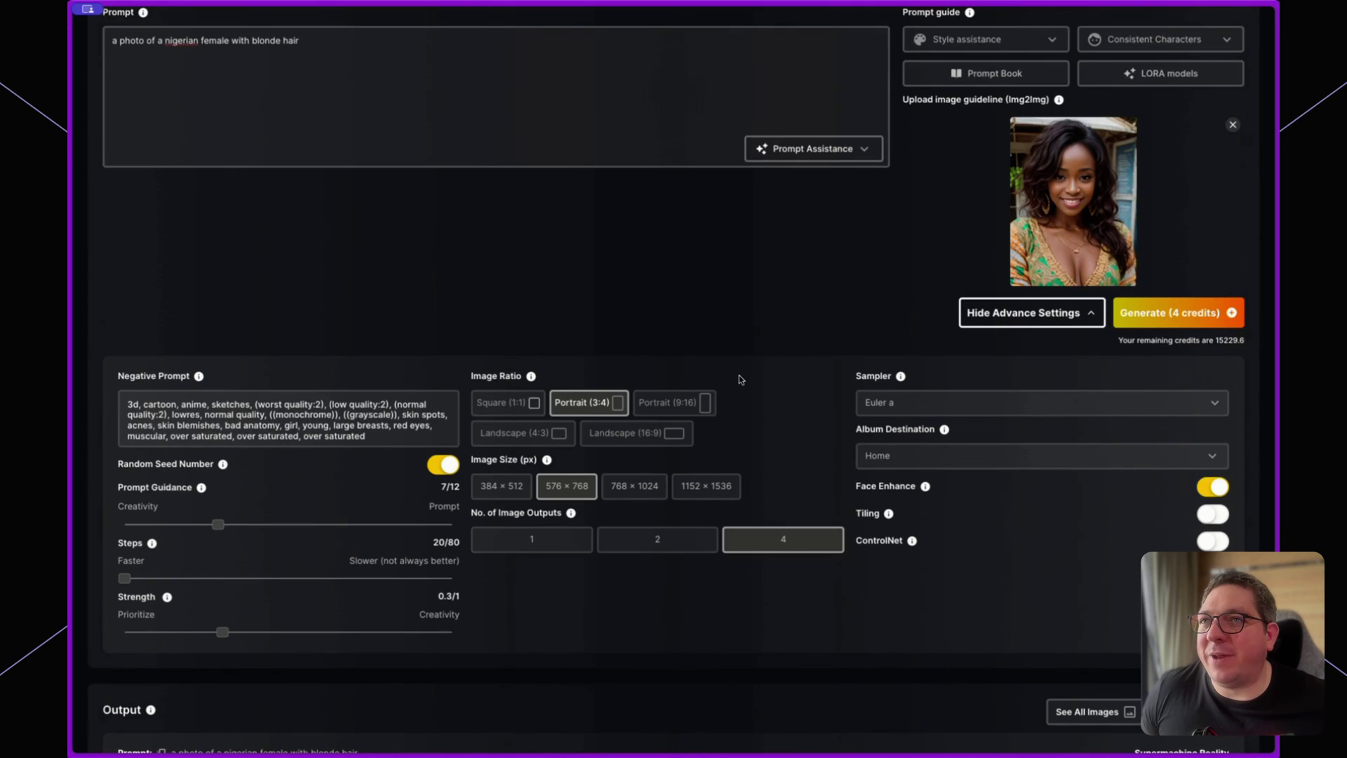
pyautogui.scroll(-3, 678, 419)
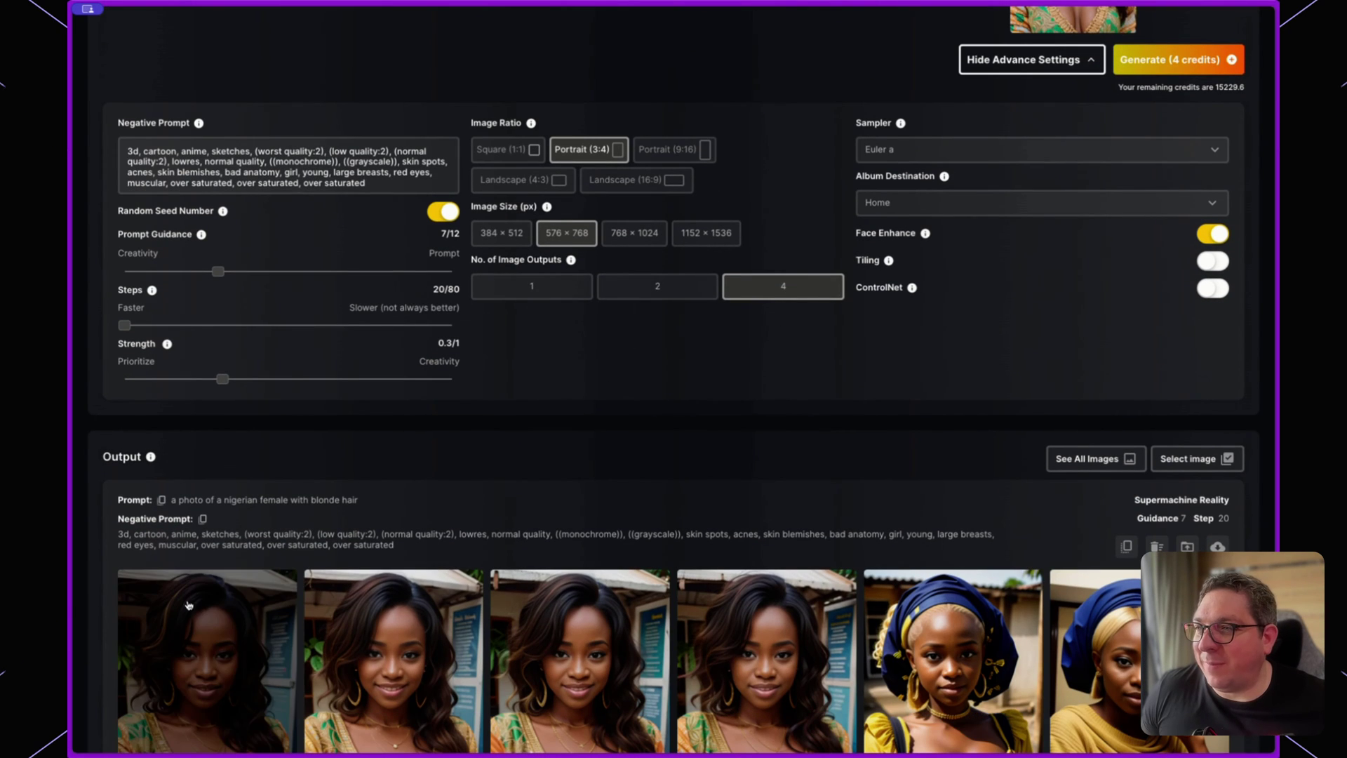
pyautogui.scroll(-2, 523, 496)
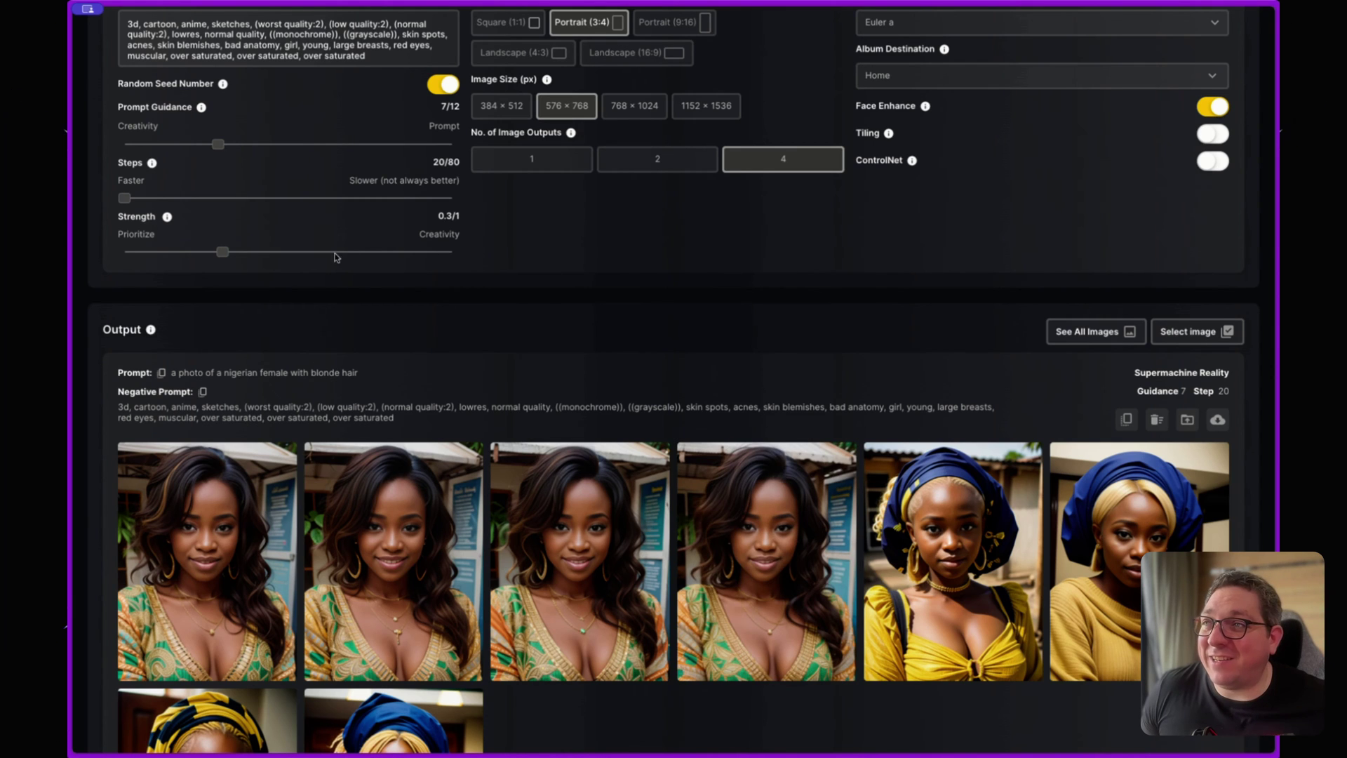
# Set Strength to 0.5 and load the fourth output as the Img2Img guideline image.
pyautogui.moveTo(220, 255); pyautogui.dragTo(320, 254)
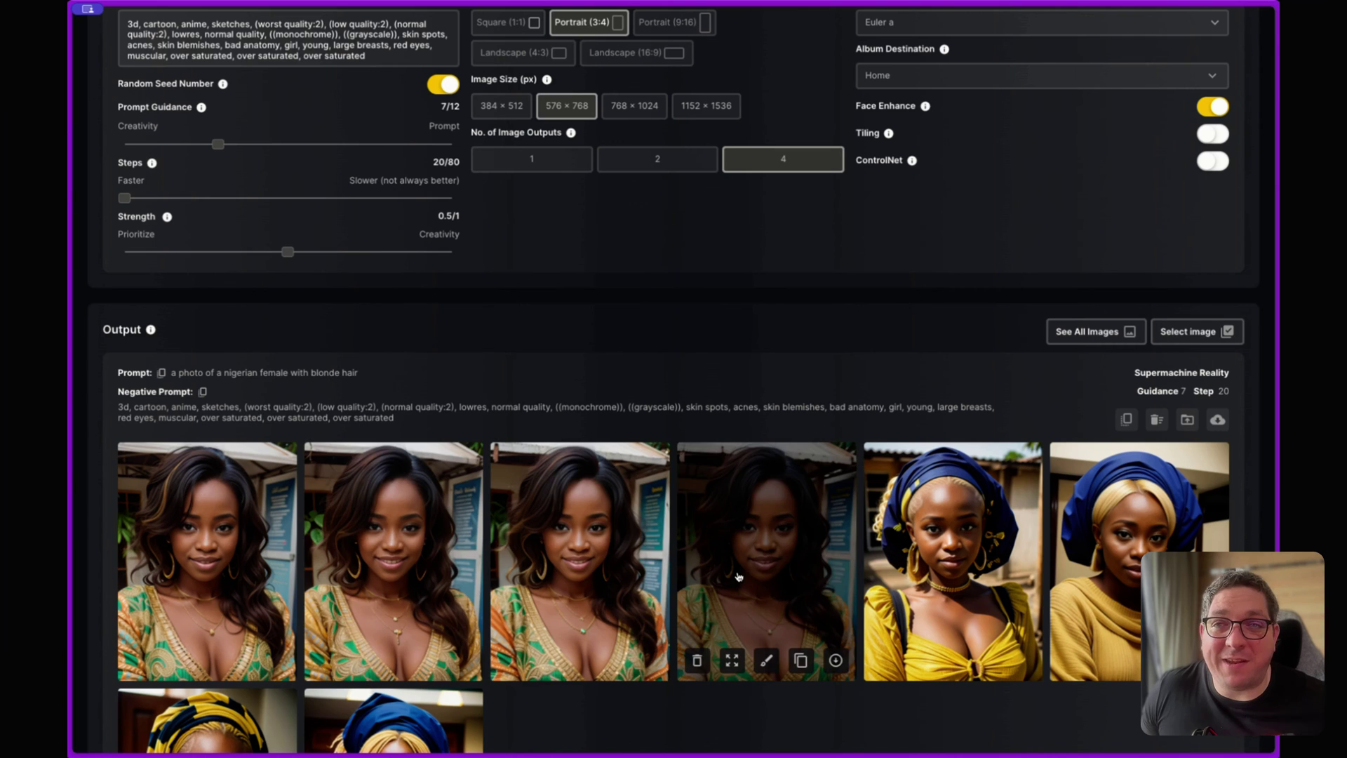
pyautogui.scroll(-1, 948, 597)
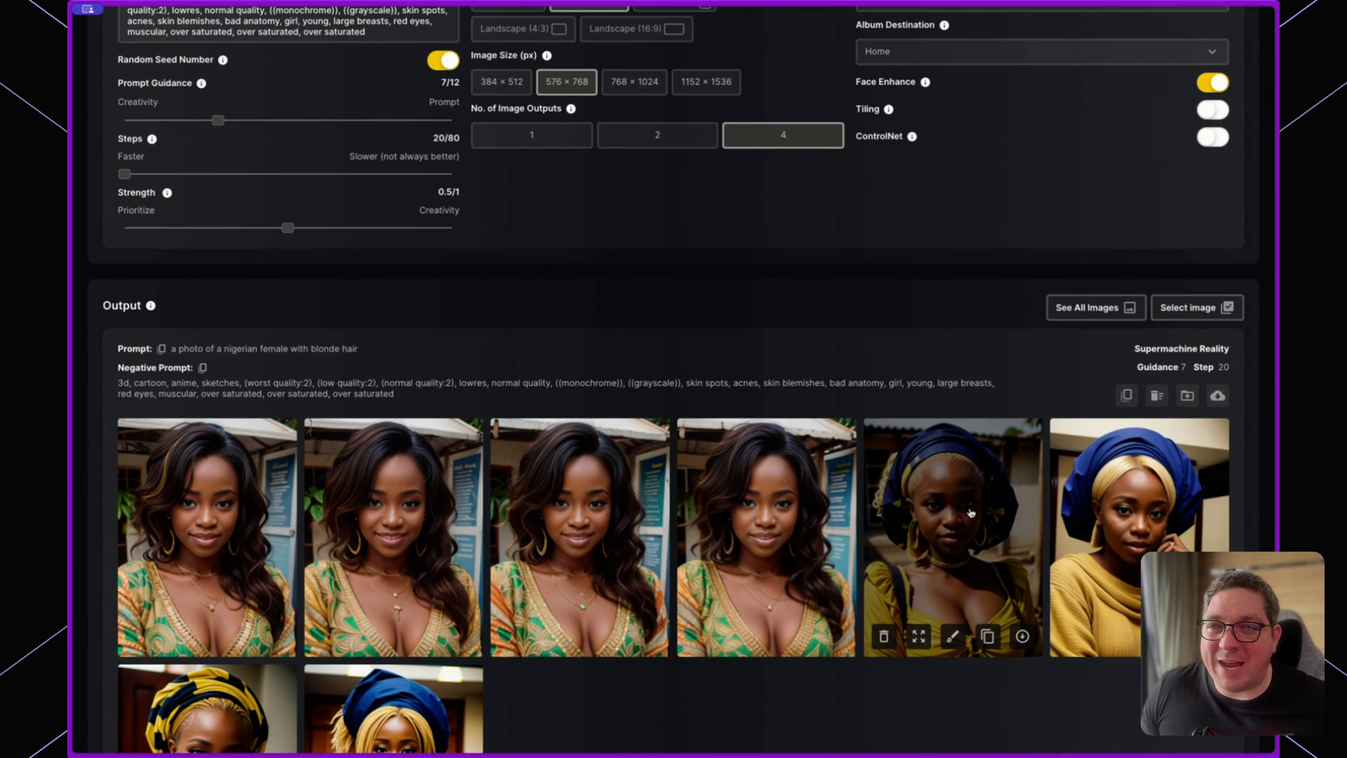
pyautogui.click(764, 635)
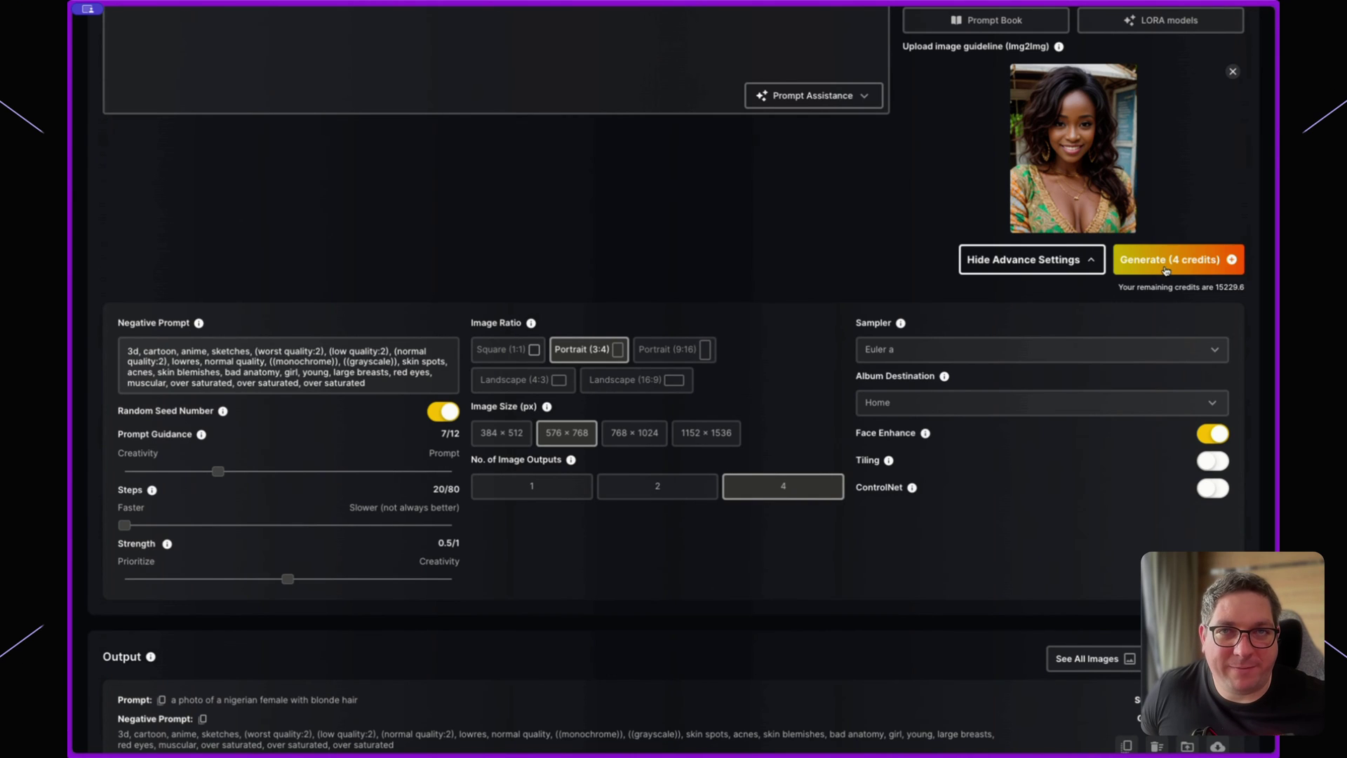
# Generate four strength 0.5 variations and scroll the output grid to review them.
pyautogui.click(1166, 269)
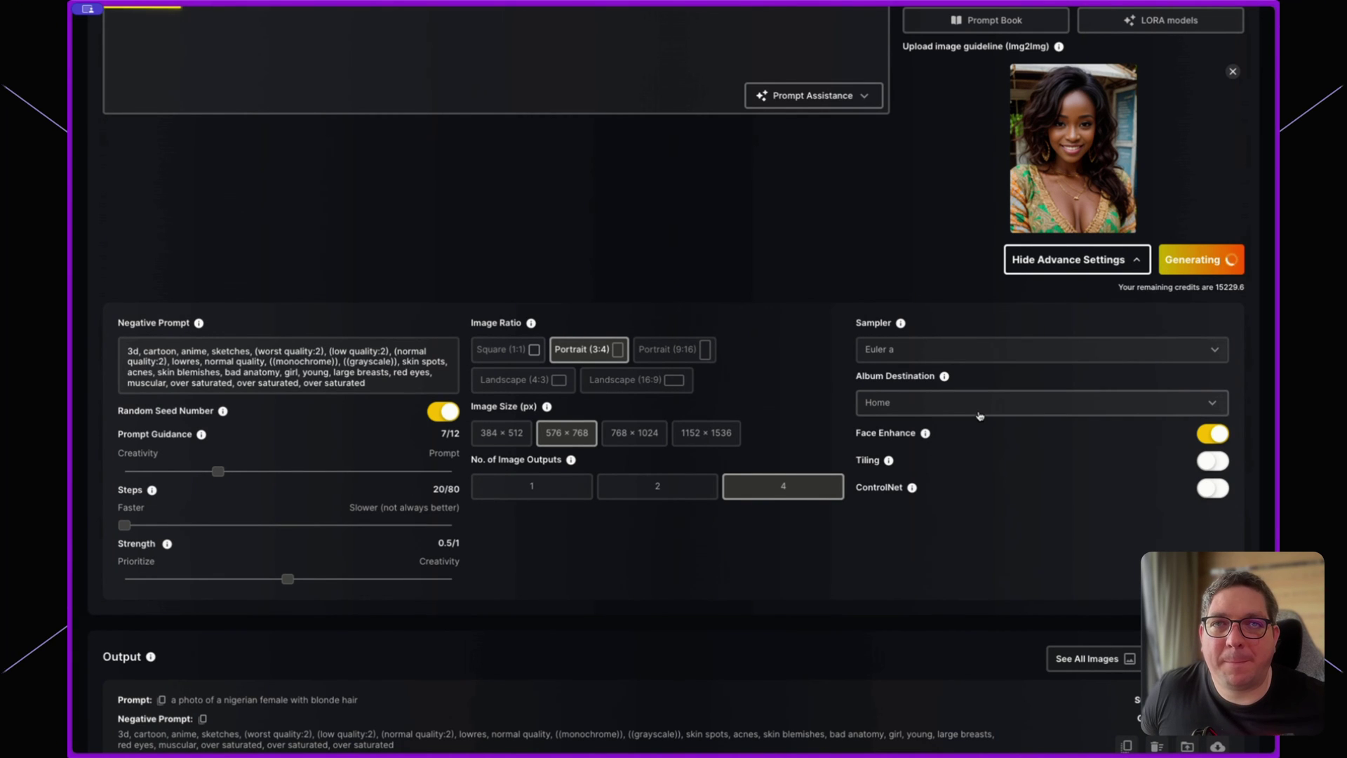
pyautogui.scroll(-8, 394, 631)
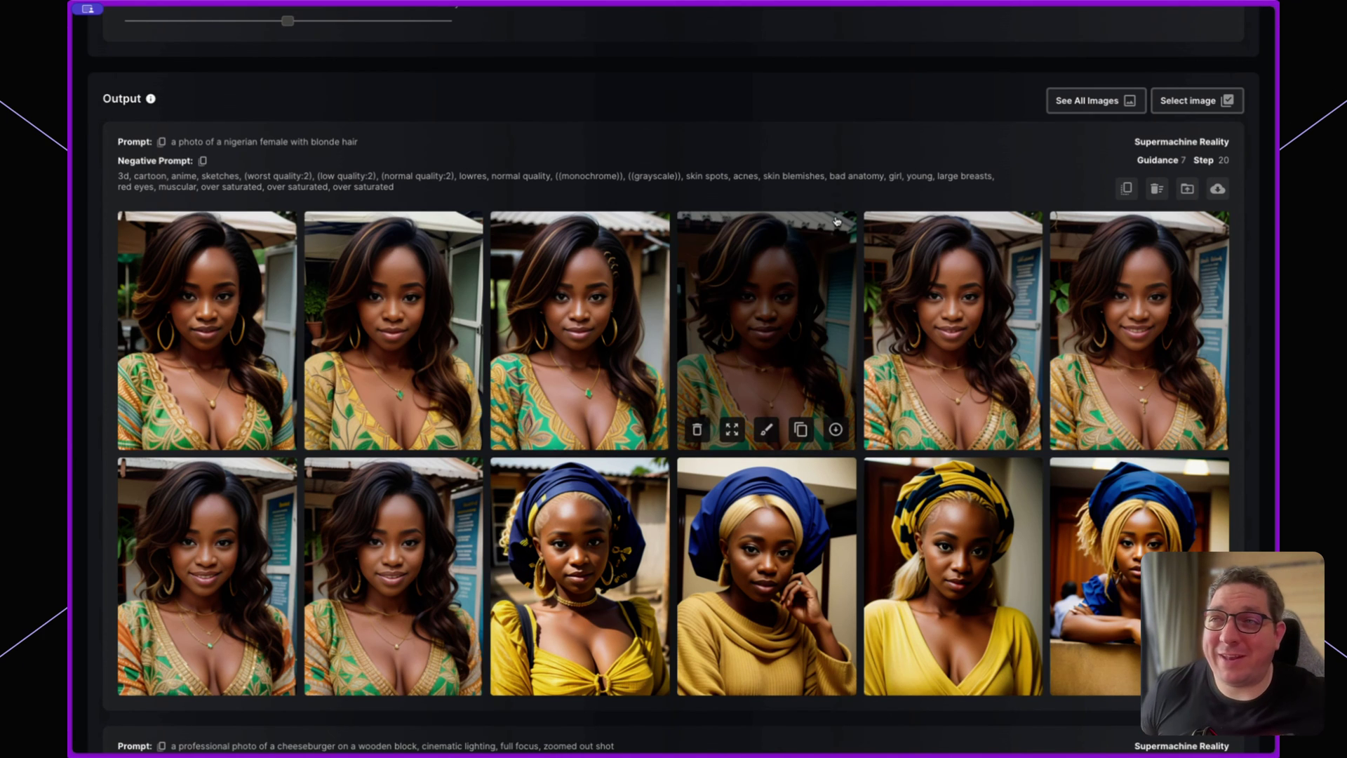
pyautogui.scroll(1, 566, 65)
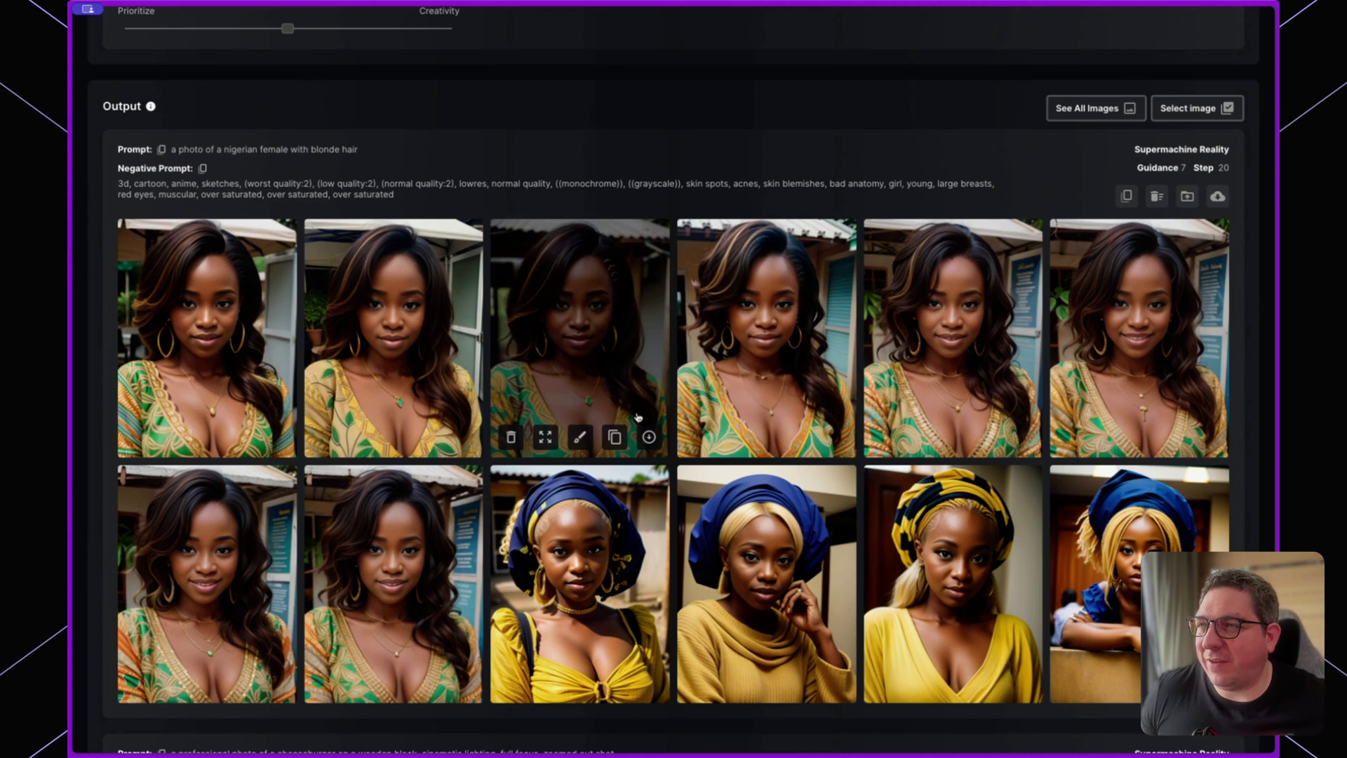
pyautogui.scroll(5, 631, 407)
pyautogui.scroll(2, 988, 180)
pyautogui.scroll(-5, 608, 573)
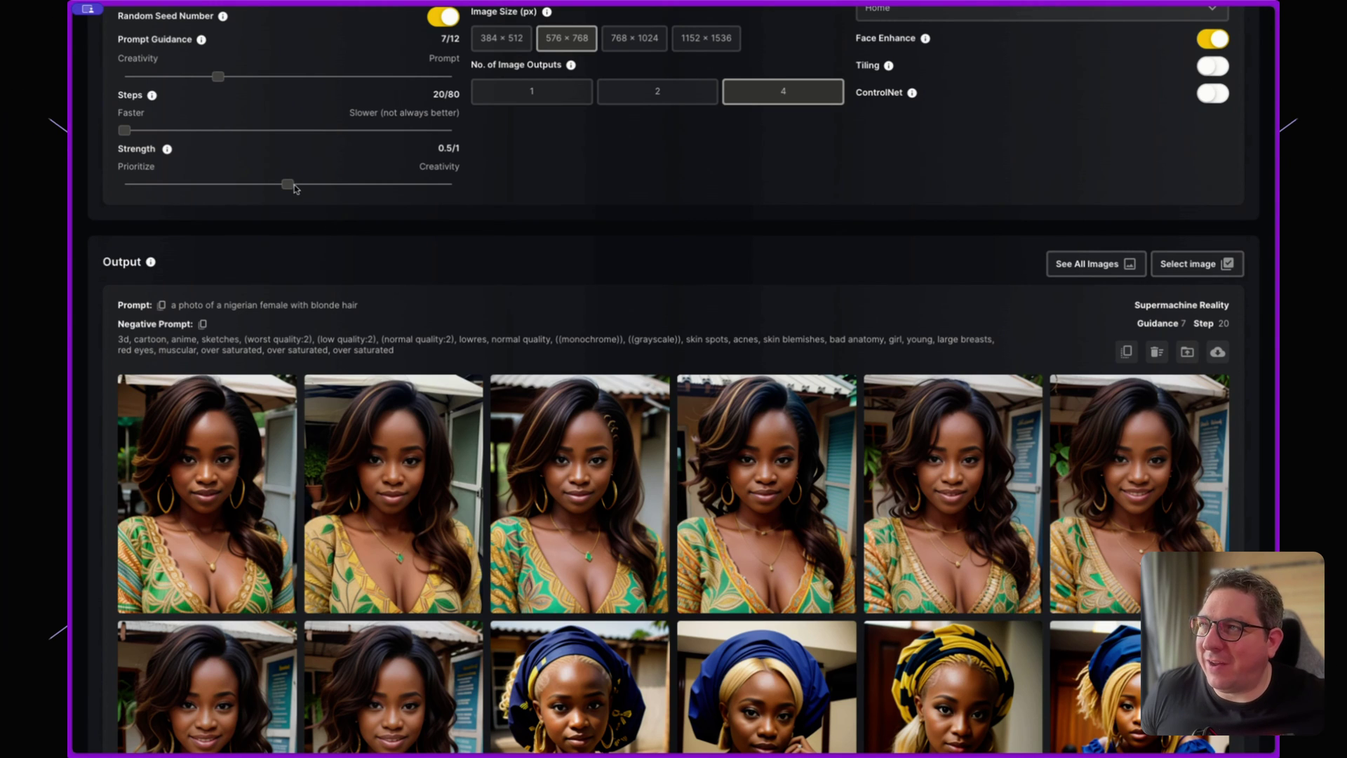
# Set Strength to 0.7/1 and generate four more variations, watching the Output section.
pyautogui.moveTo(287, 184); pyautogui.dragTo(319, 185)
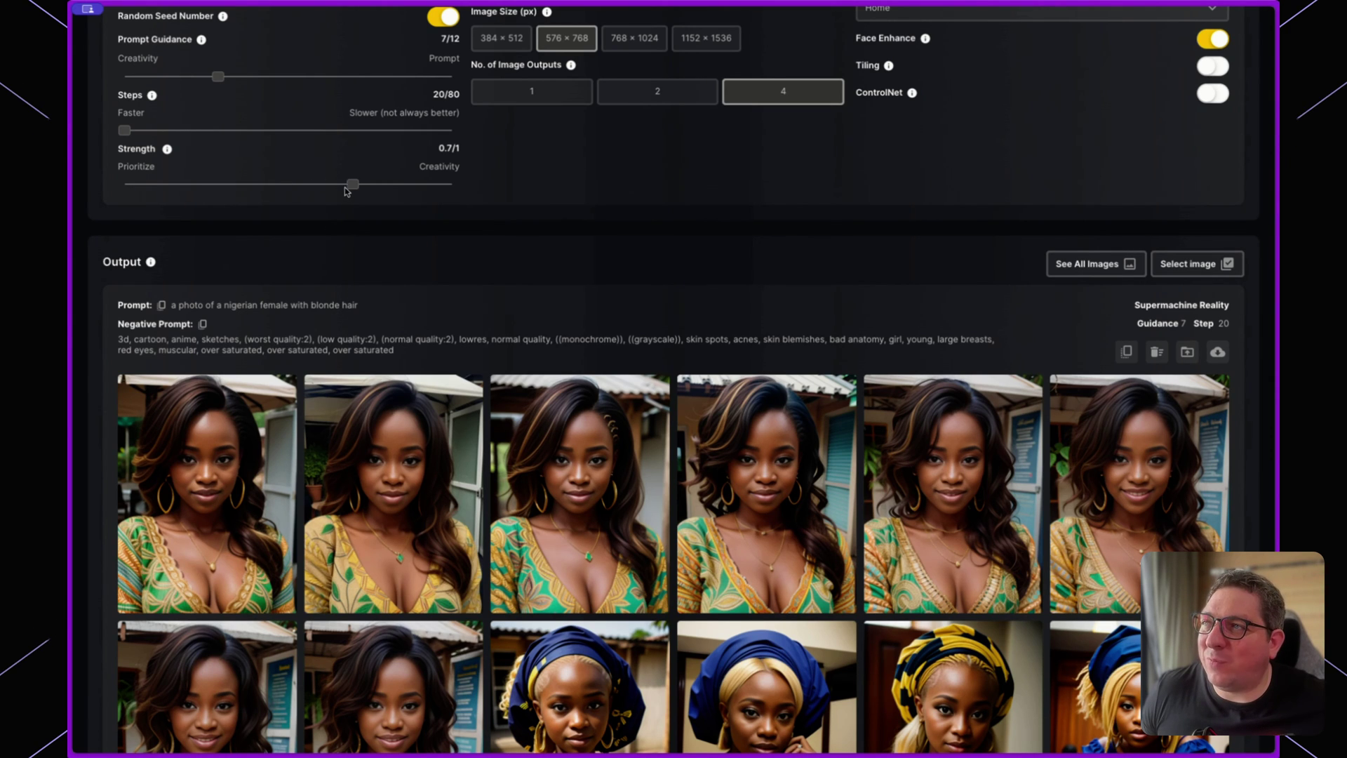
pyautogui.scroll(5, 917, 253)
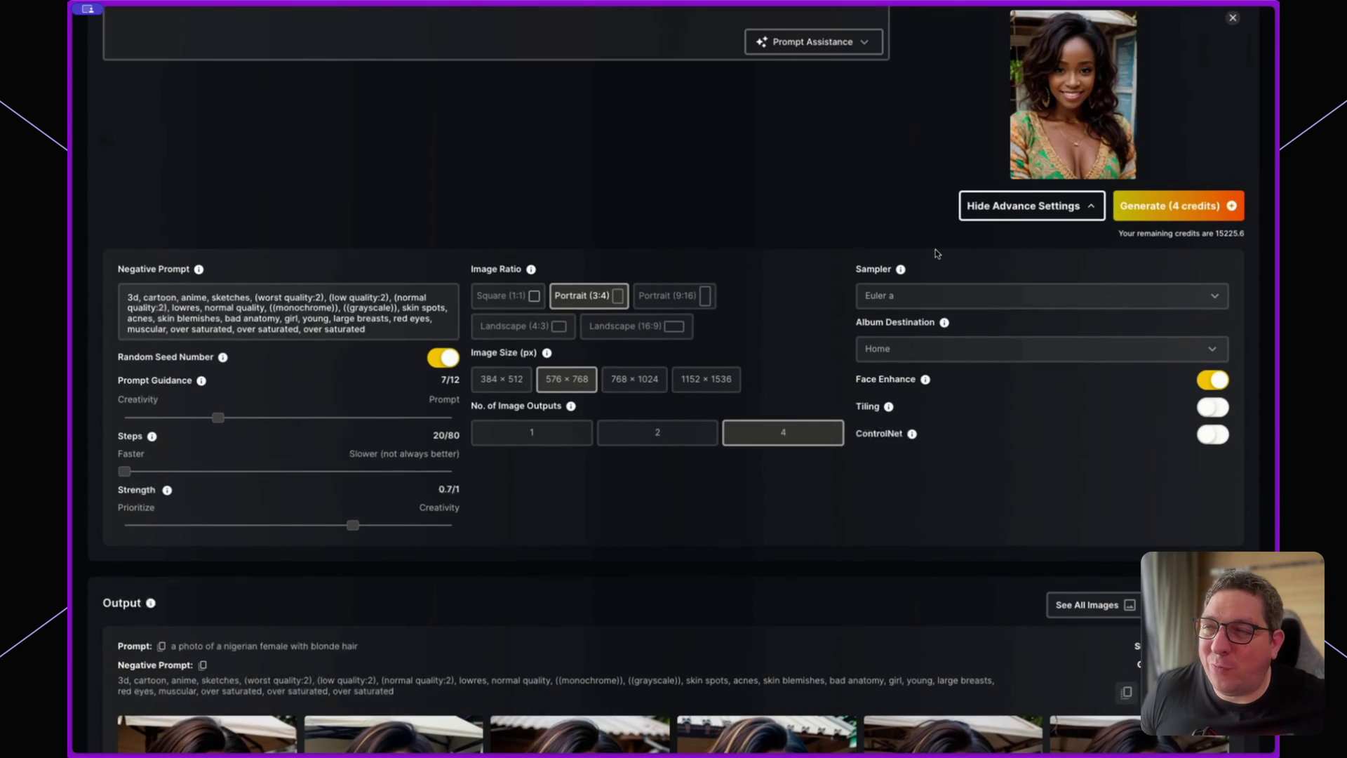
pyautogui.scroll(-5, 869, 274)
pyautogui.scroll(4, 1063, 230)
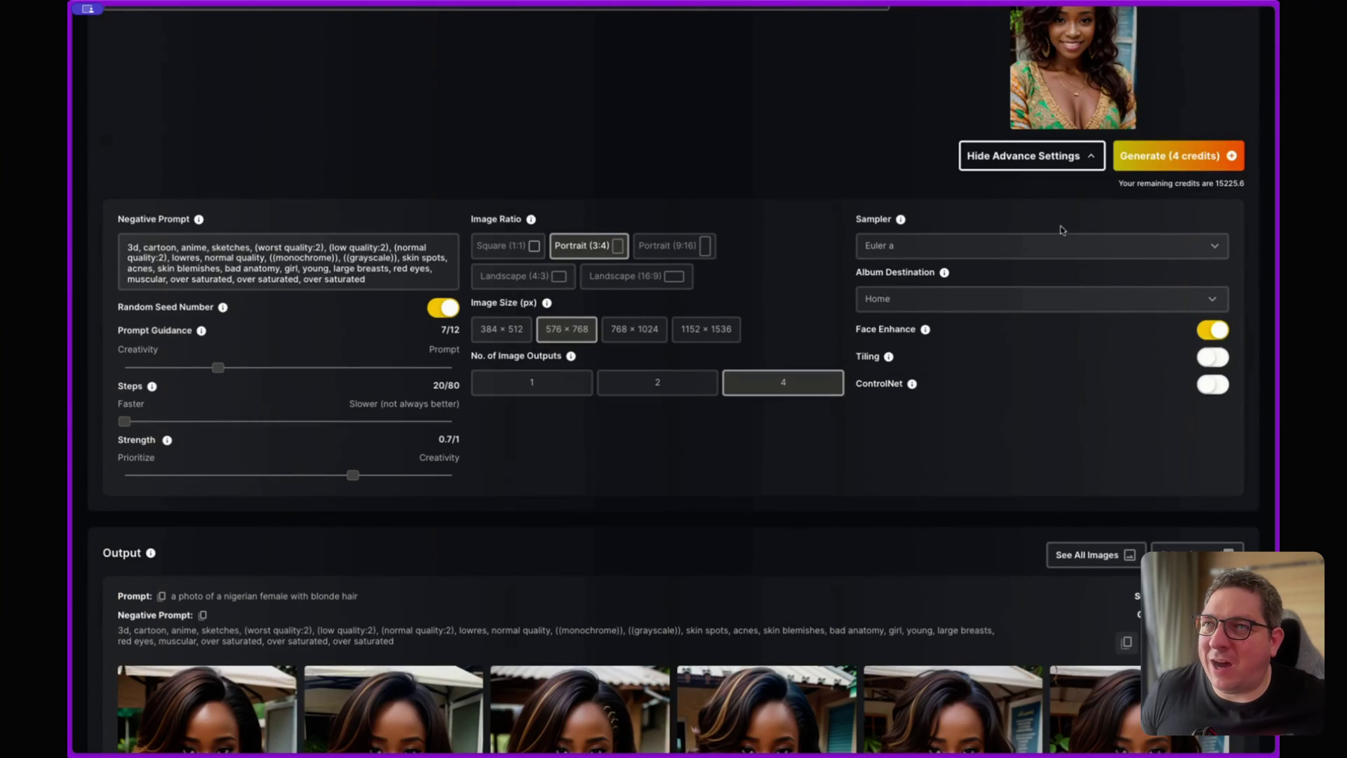
pyautogui.click(1153, 171)
pyautogui.scroll(-3, 916, 374)
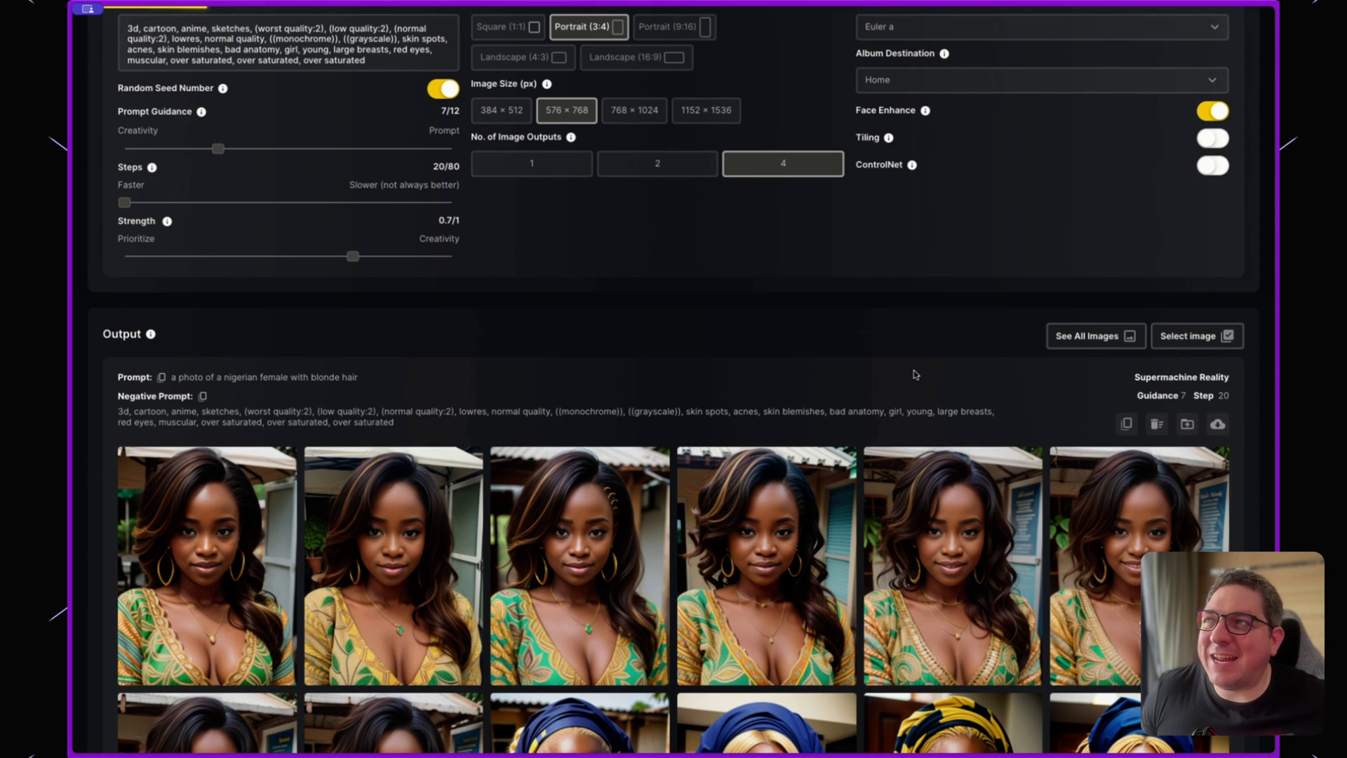
pyautogui.scroll(-1, 490, 325)
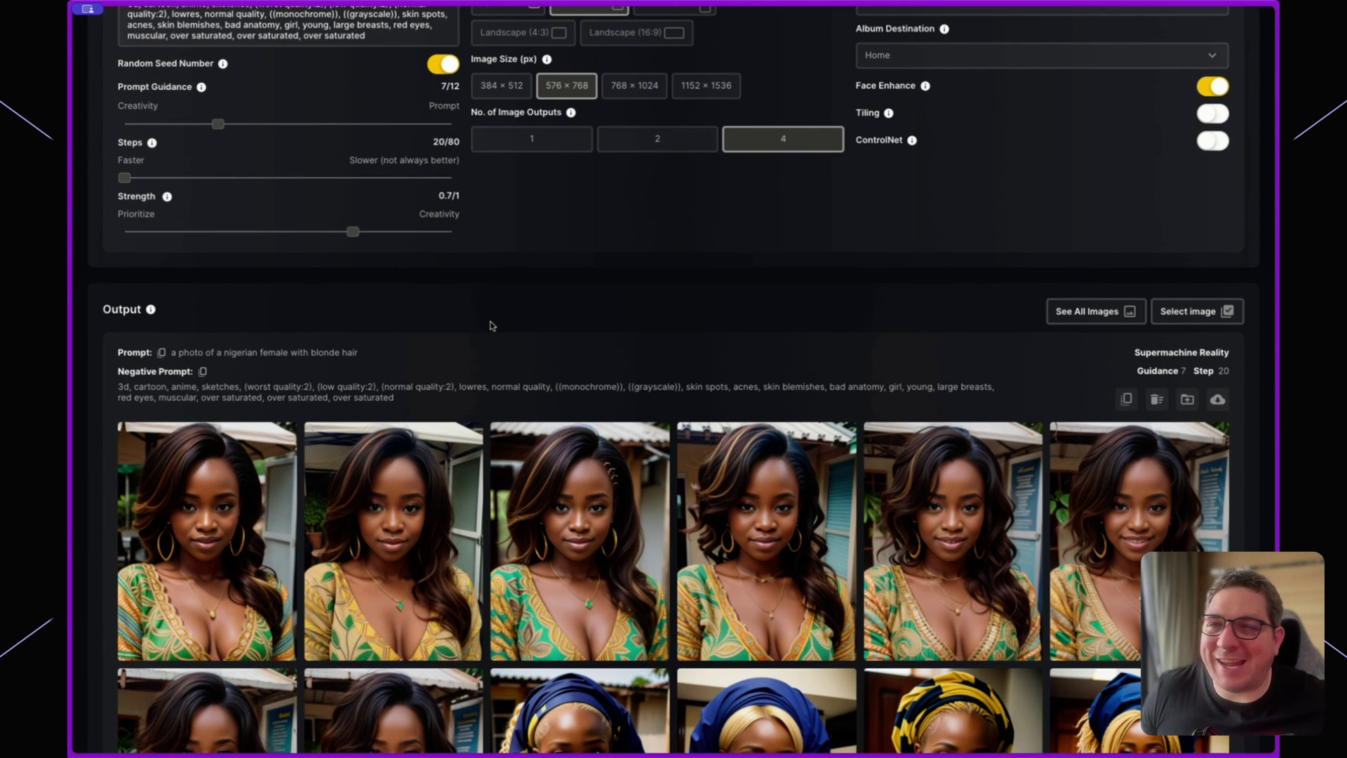
pyautogui.scroll(-4, 493, 326)
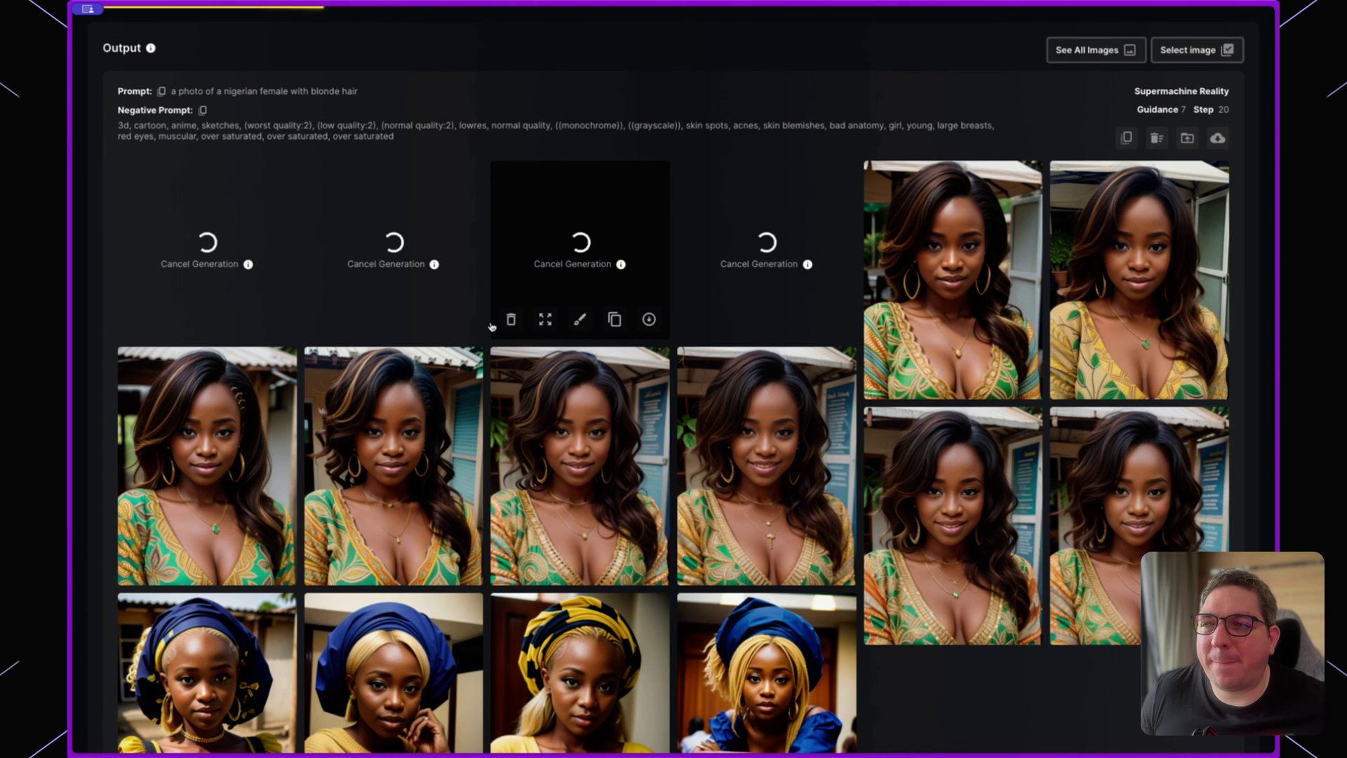
# Compare the new 0.7 portraits (blonde streaks, braids, headwrap) against earlier outputs in the grid.
pyautogui.scroll(5, 490, 509)
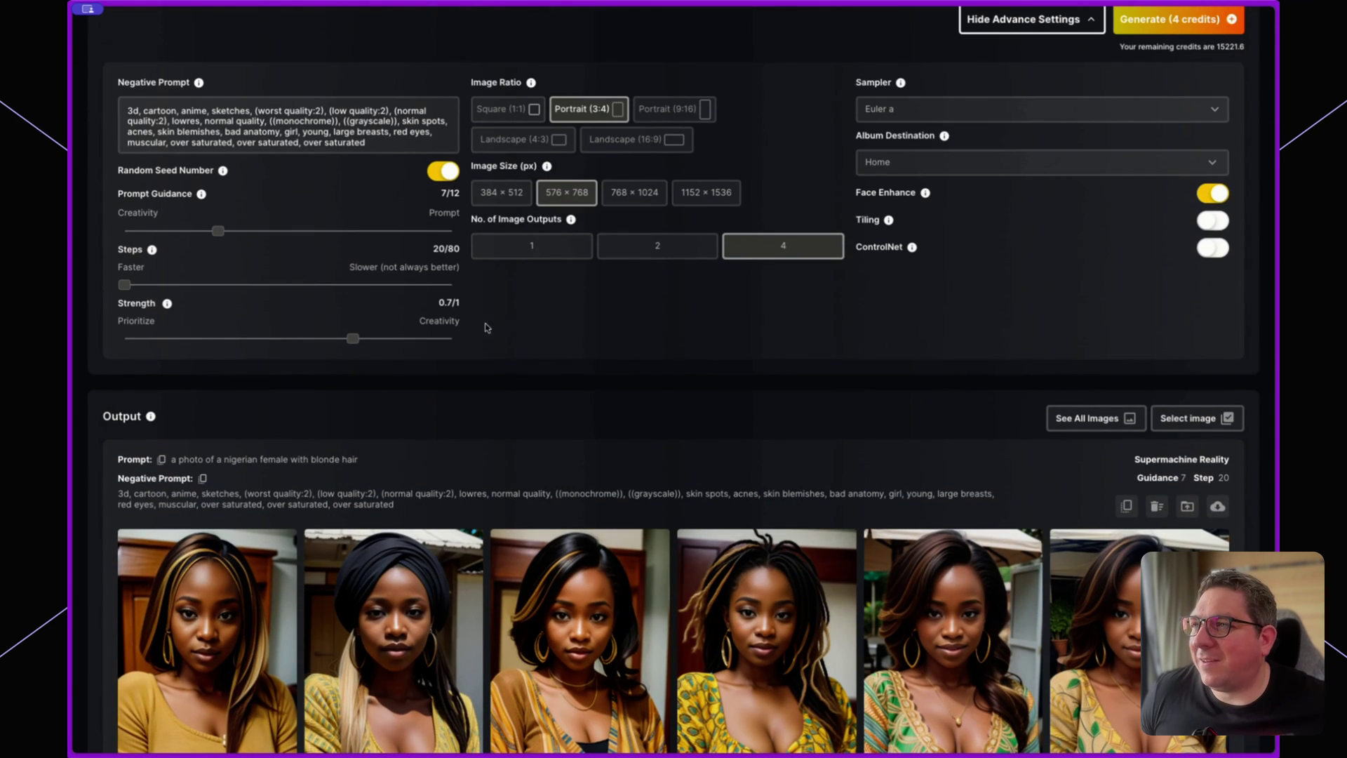
pyautogui.scroll(-3, 518, 409)
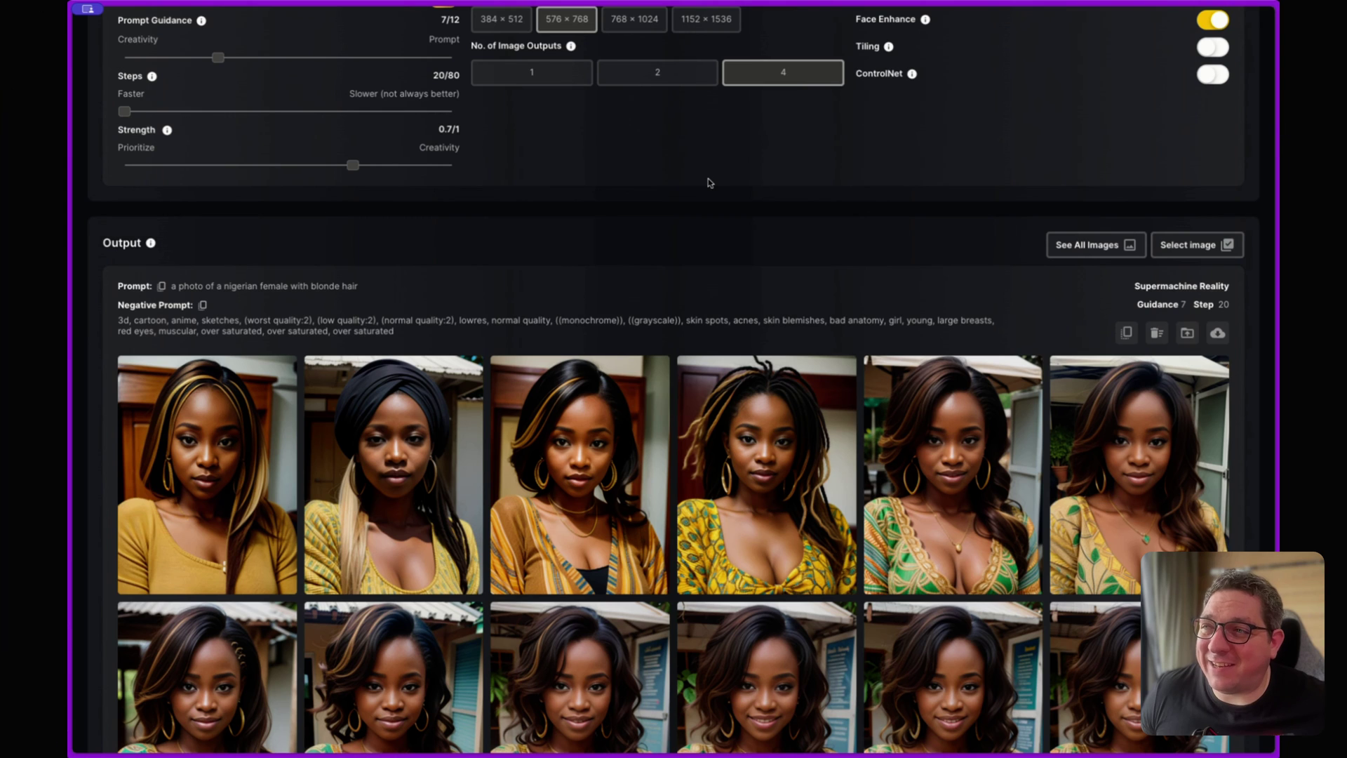
pyautogui.scroll(-1, 706, 186)
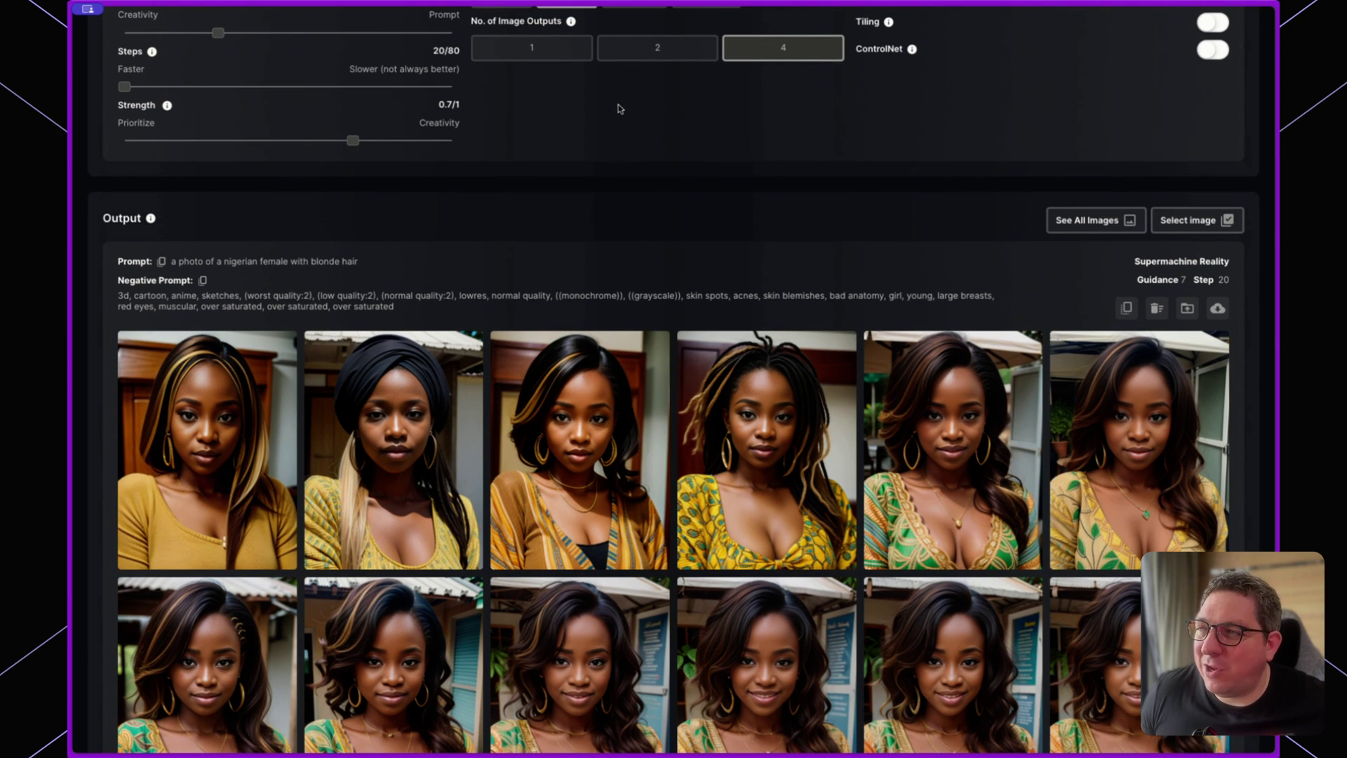
pyautogui.scroll(-1, 619, 109)
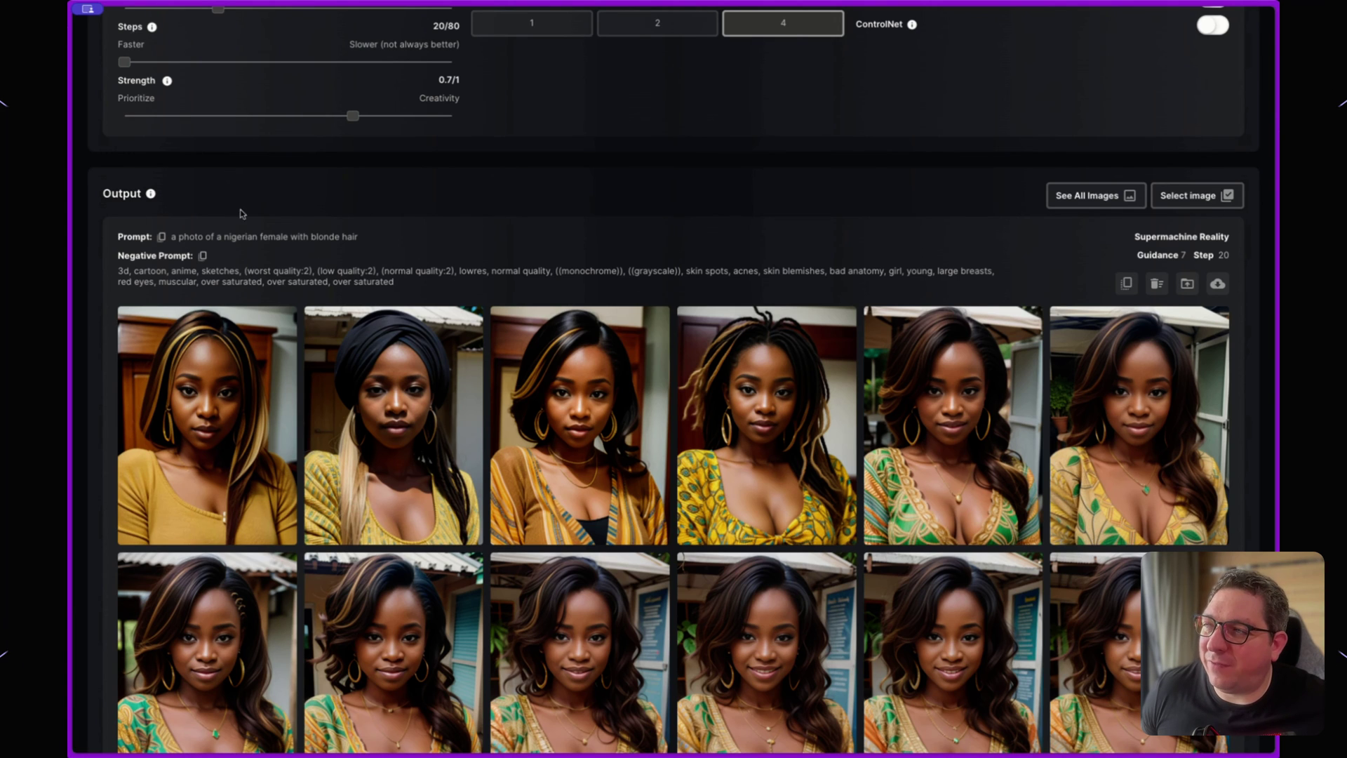
pyautogui.moveTo(766, 480)
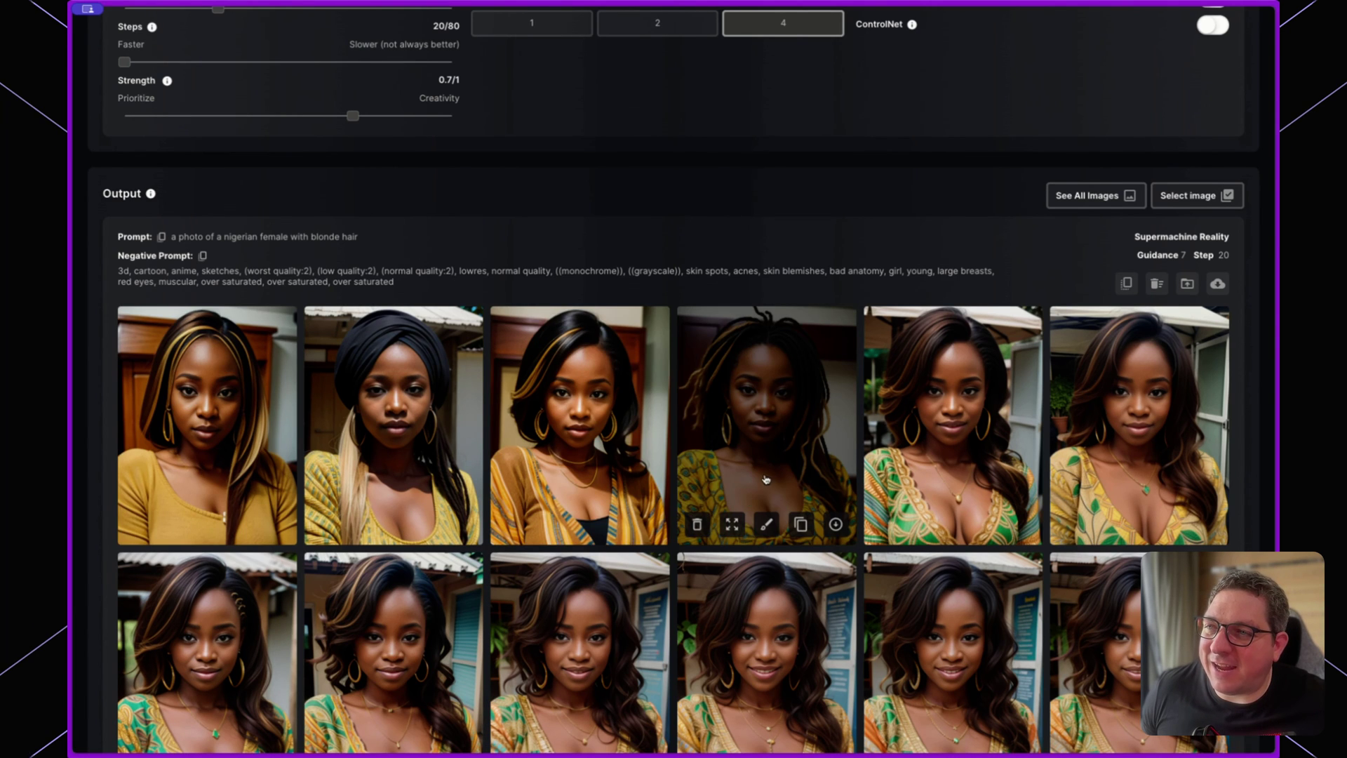
pyautogui.scroll(-1, 766, 479)
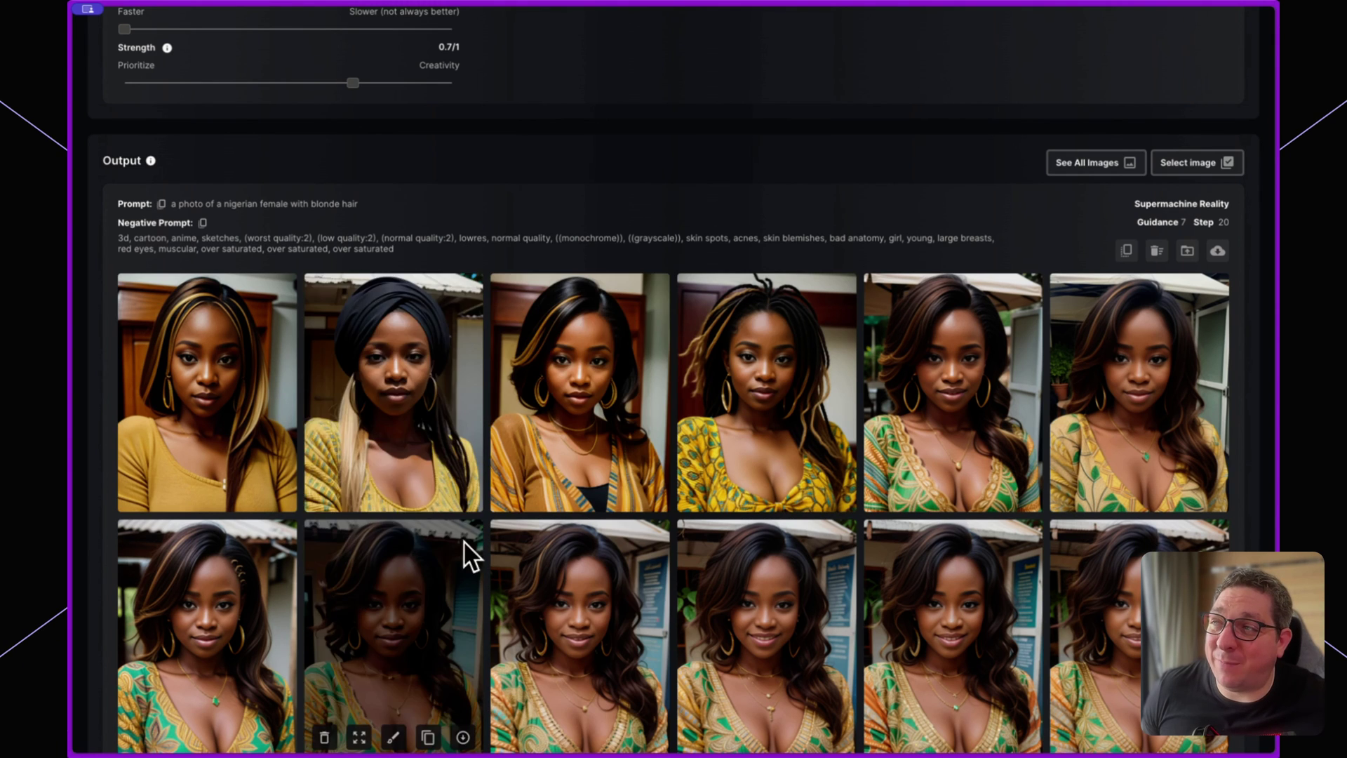
pyautogui.moveTo(496, 489)
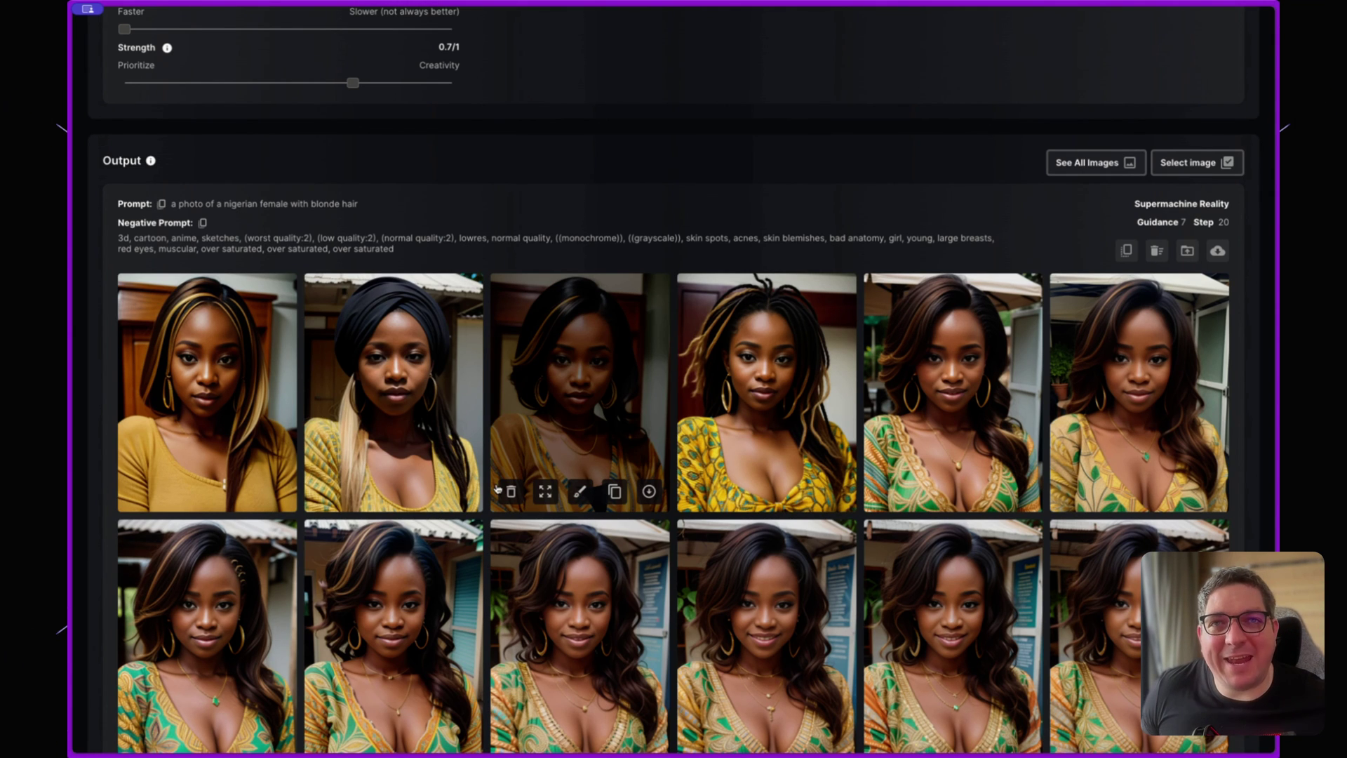